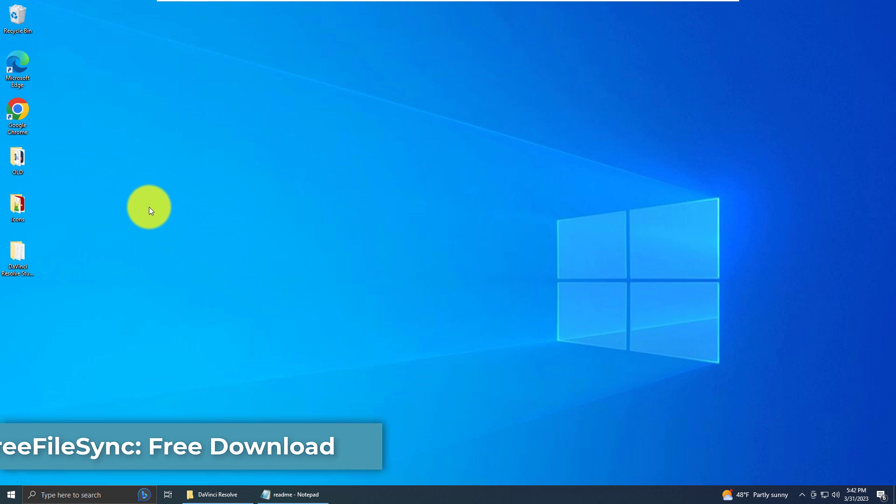
# Open Google Chrome from the desktop and search Google for "freefilesync"
pyautogui.click(178, 139)
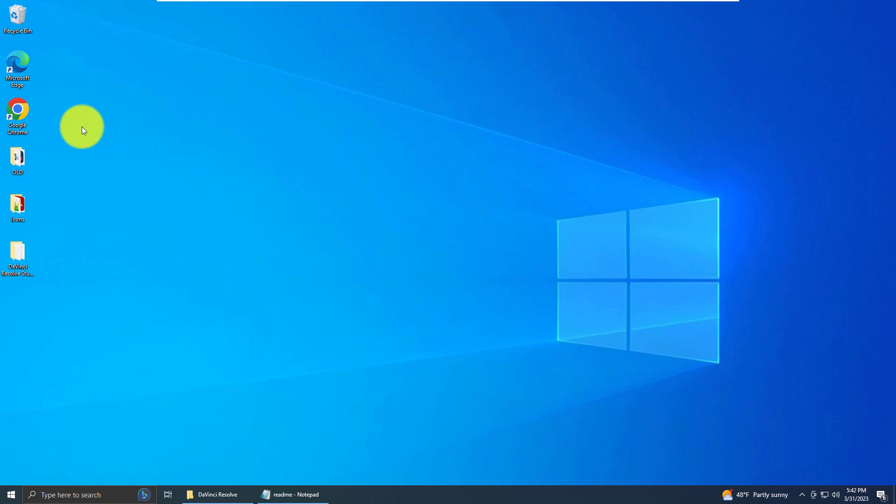
pyautogui.doubleClick(24, 112)
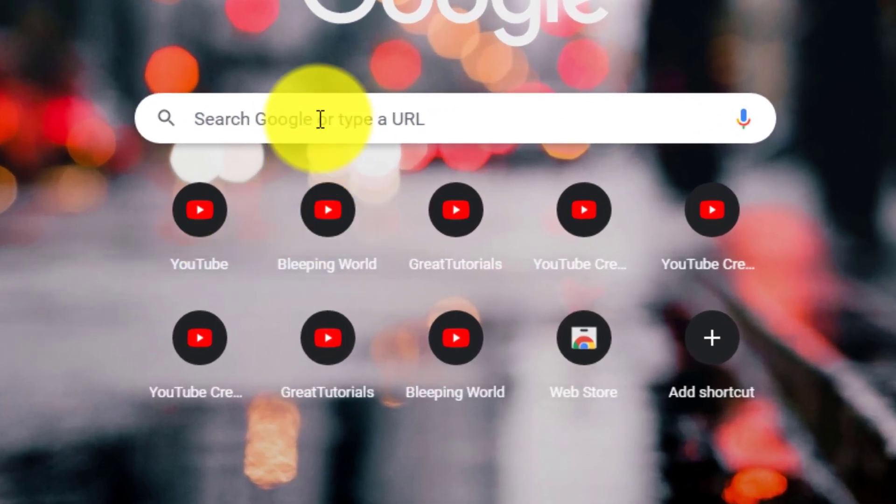
pyautogui.click(321, 120)
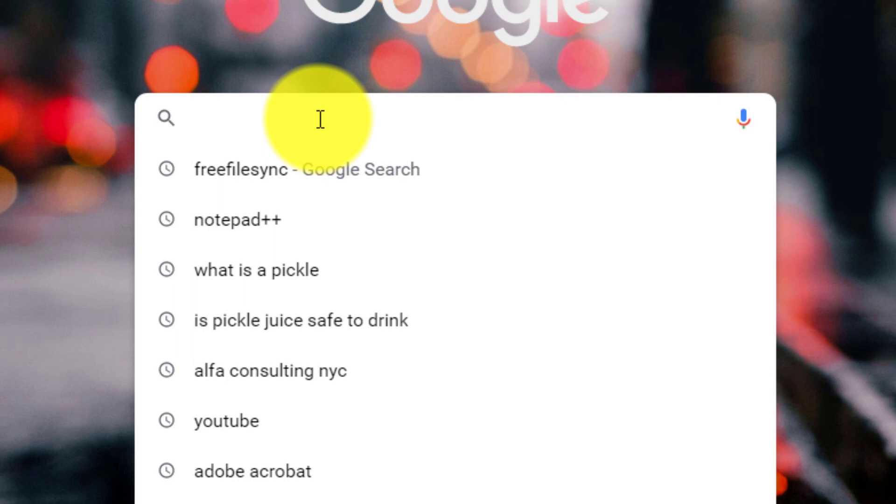
pyautogui.write('free')
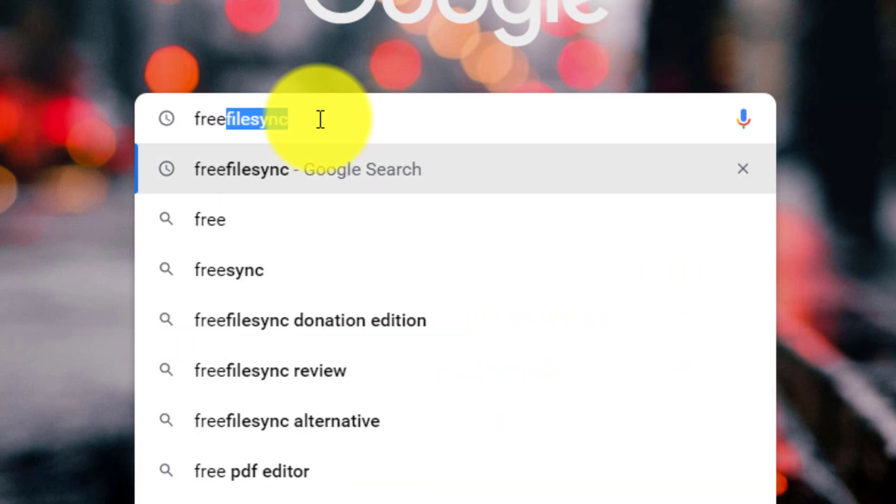
pyautogui.write('filesync')
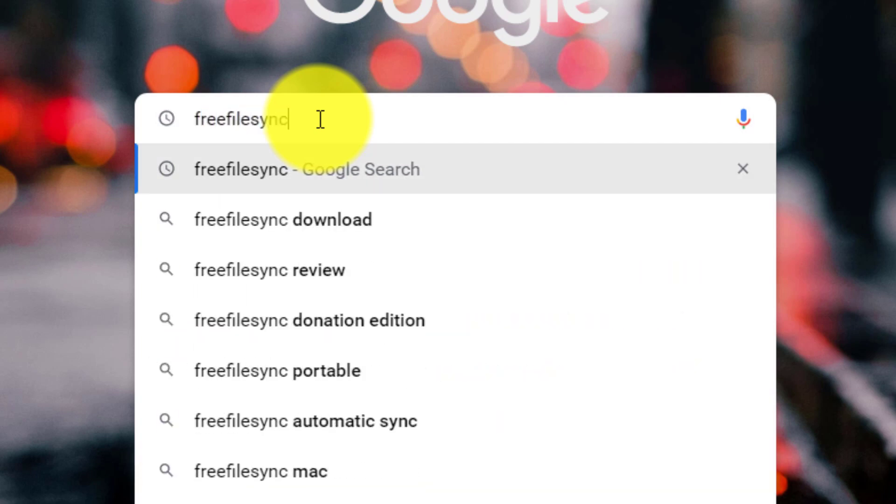
pyautogui.write('e')
pyautogui.press('BackSpace')
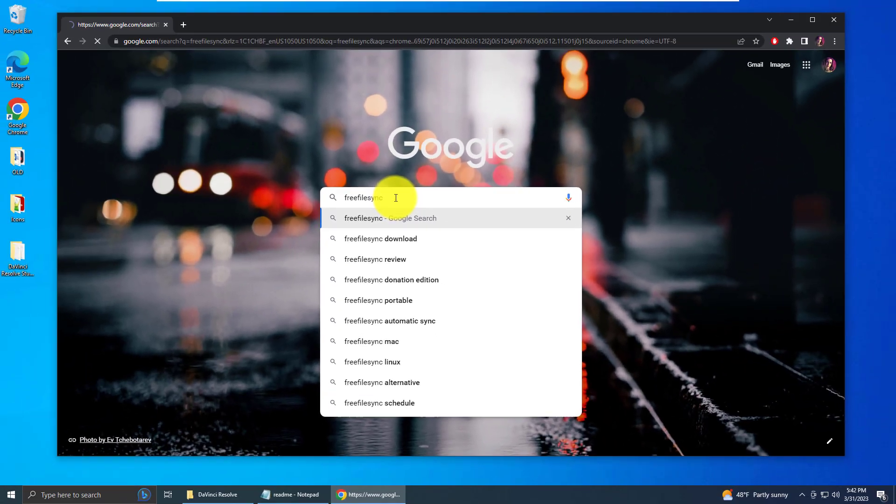
pyautogui.press('Return')
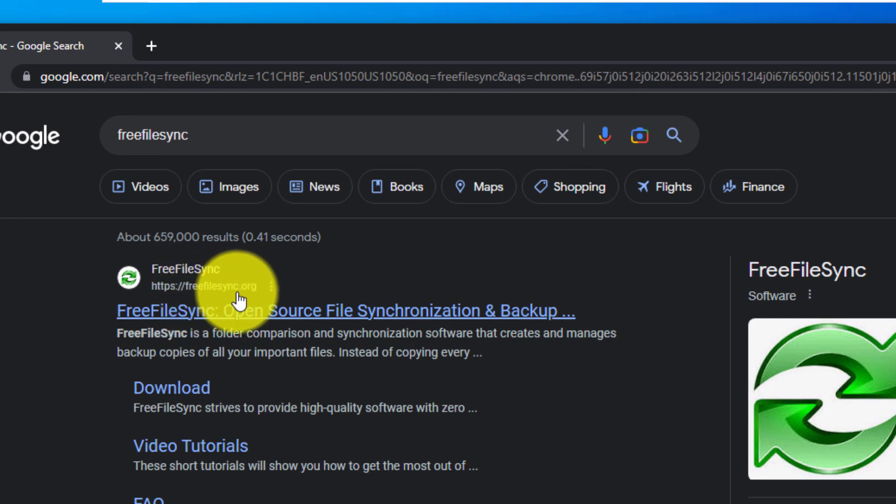
# Open the official FreeFileSync website, freefilesync.org, from the search results
pyautogui.click(74, 365)
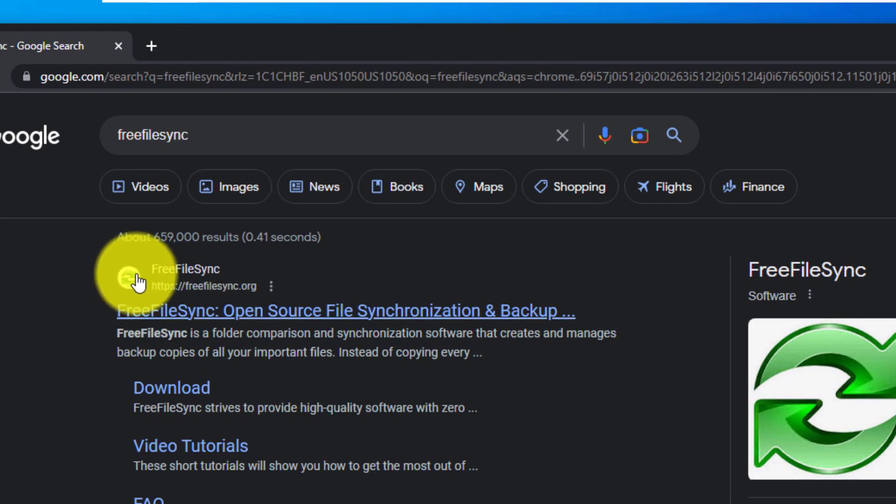
pyautogui.click(61, 296)
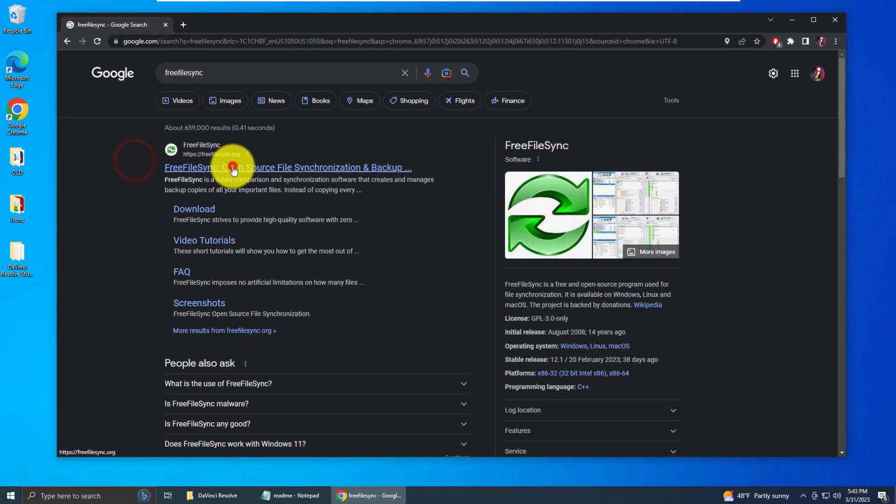
pyautogui.click(306, 311)
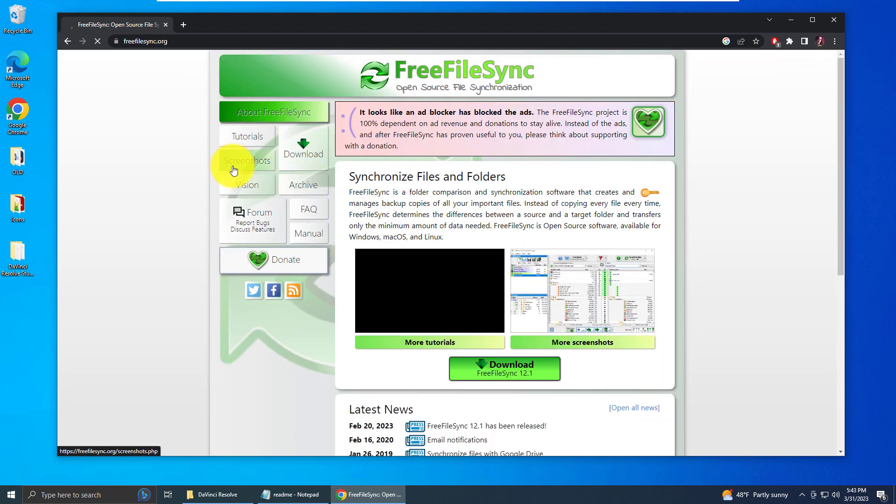
pyautogui.click(153, 207)
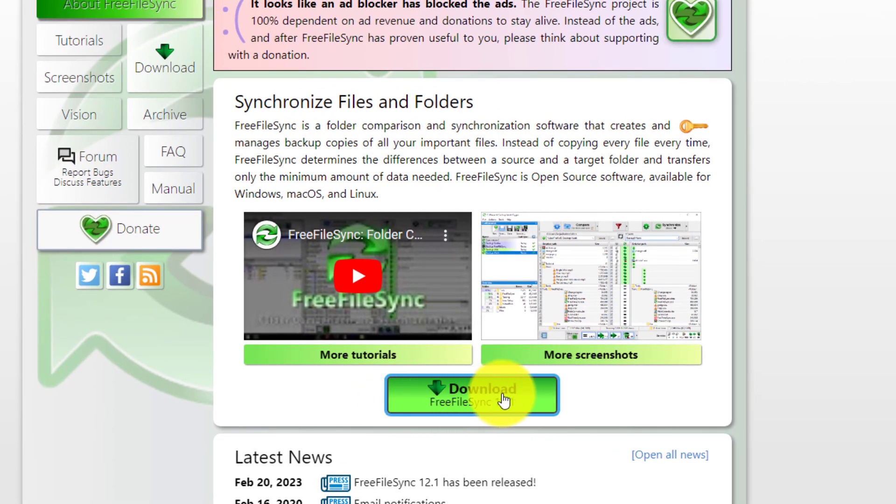
# Go to the site's FreeFileSync download page and download the FreeFileSync 12.1 Windows installer
pyautogui.click(510, 409)
pyautogui.scroll(-5, 284, 271)
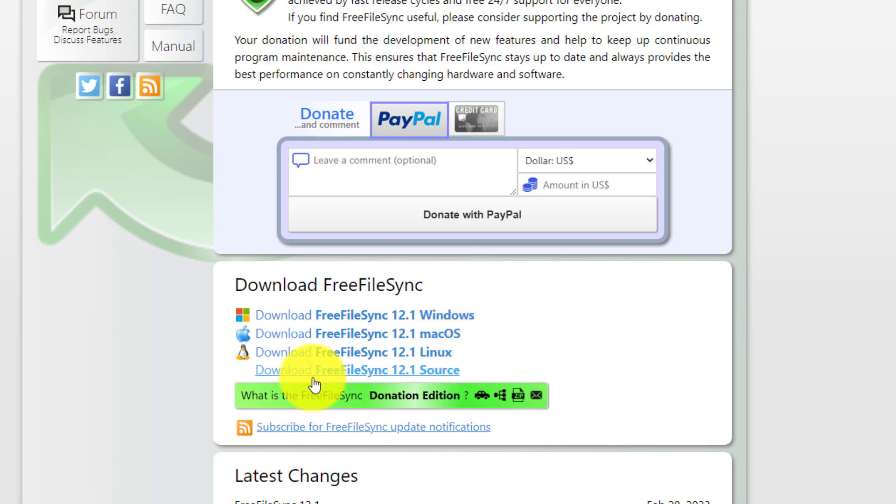
pyautogui.click(146, 313)
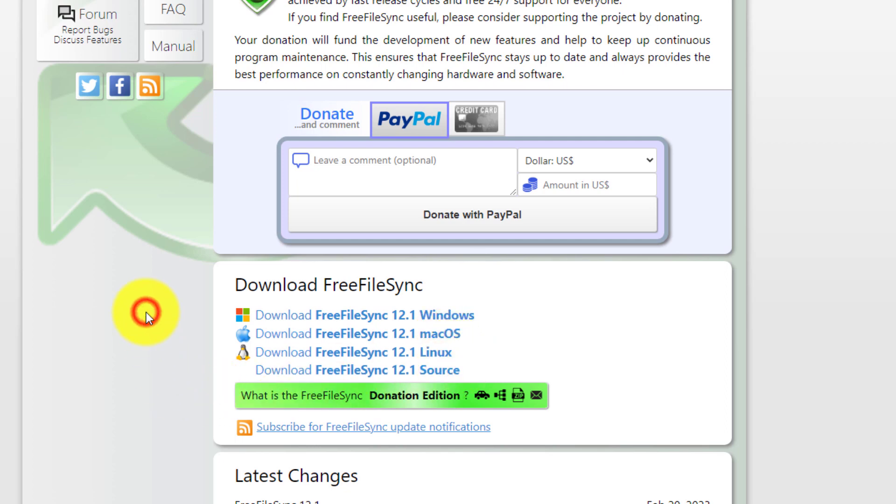
pyautogui.click(385, 321)
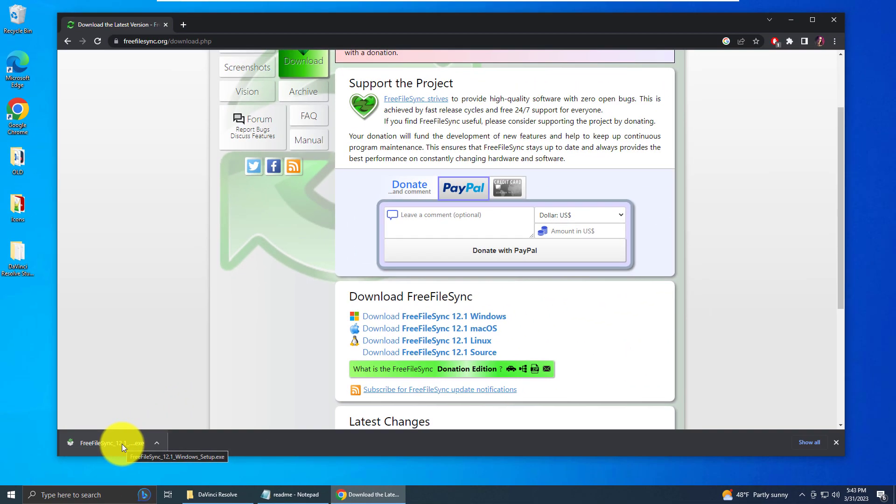
# Run the downloaded FreeFileSync_12.1_Windows_Setup.exe with permission to change the device, and accept its license agreement
pyautogui.click(122, 444)
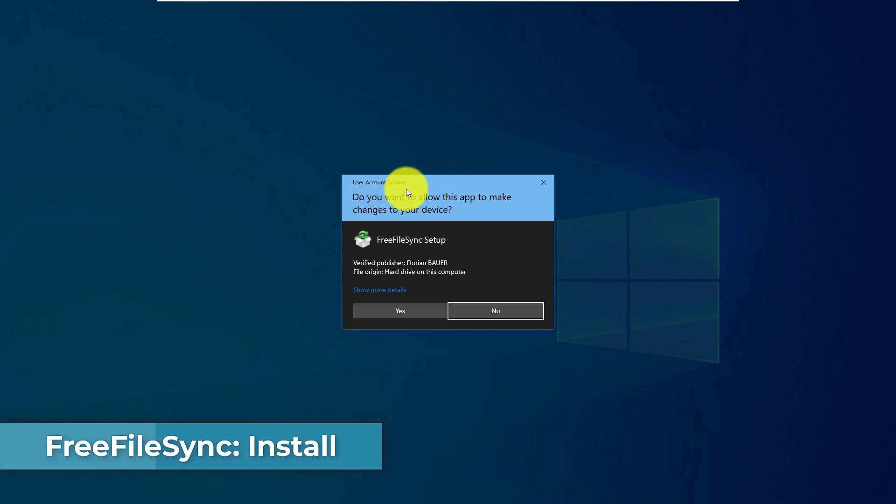
pyautogui.click(430, 308)
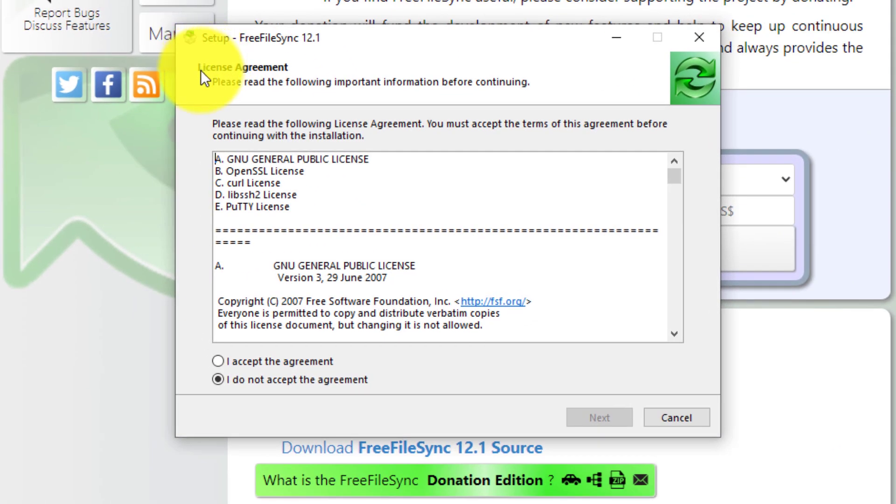
pyautogui.click(232, 363)
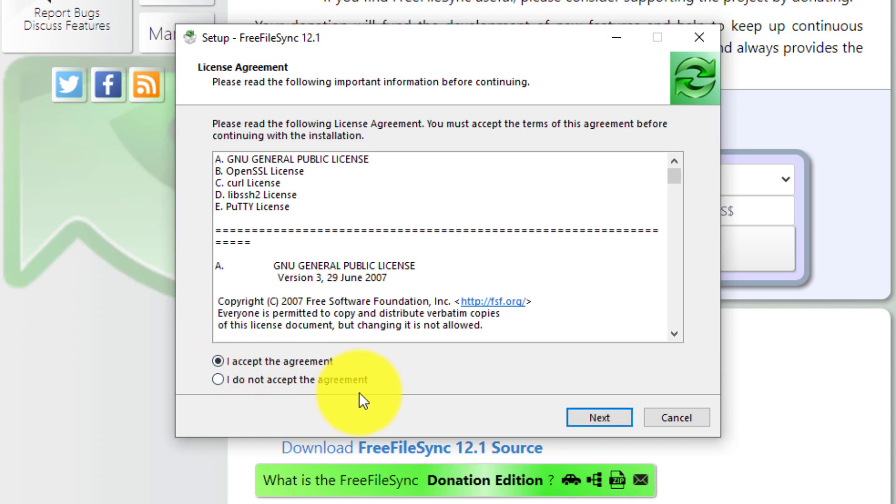
pyautogui.click(597, 418)
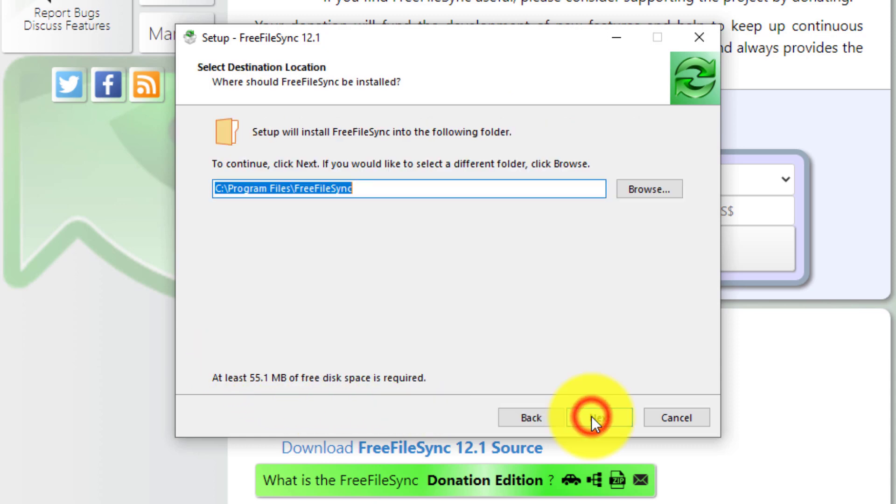
# Keep C:\Program Files\FreeFileSync as the installation folder and continue the setup
pyautogui.click(396, 196)
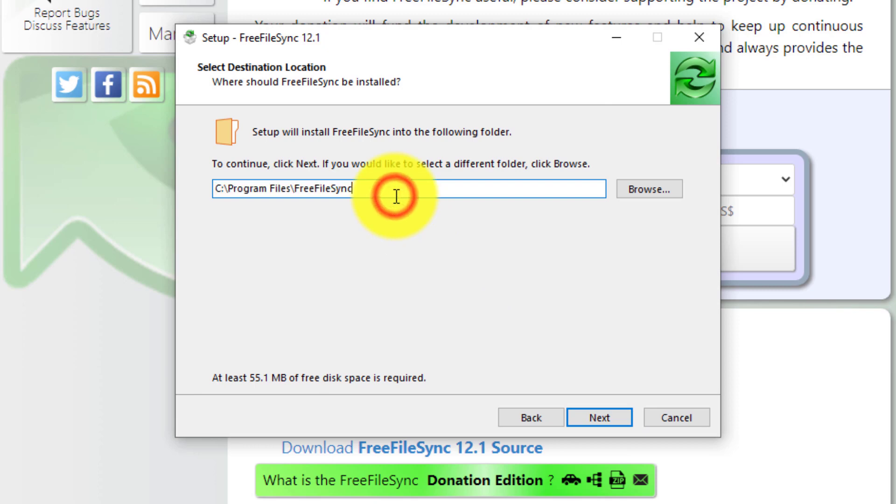
pyautogui.moveTo(405, 187); pyautogui.dragTo(208, 192)
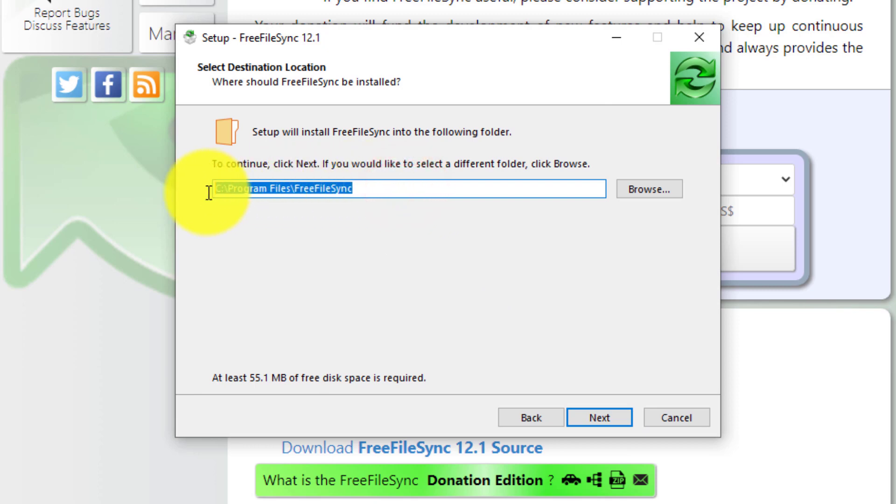
pyautogui.click(369, 191)
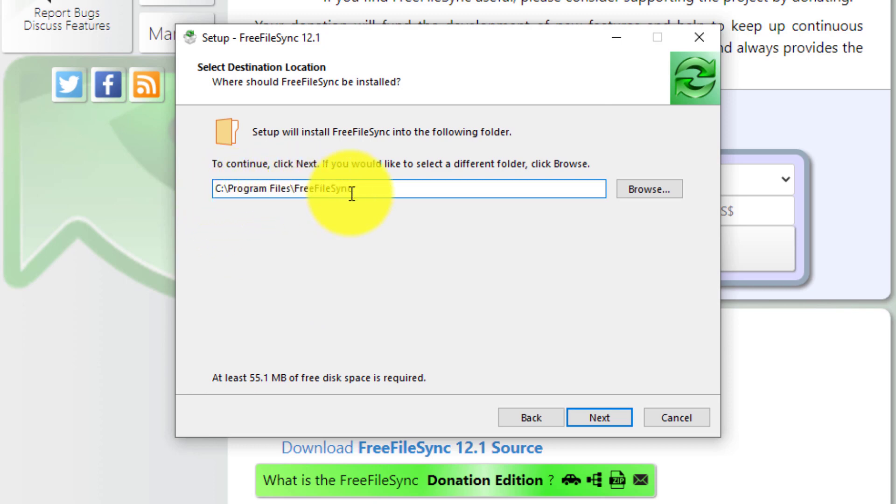
pyautogui.click(405, 345)
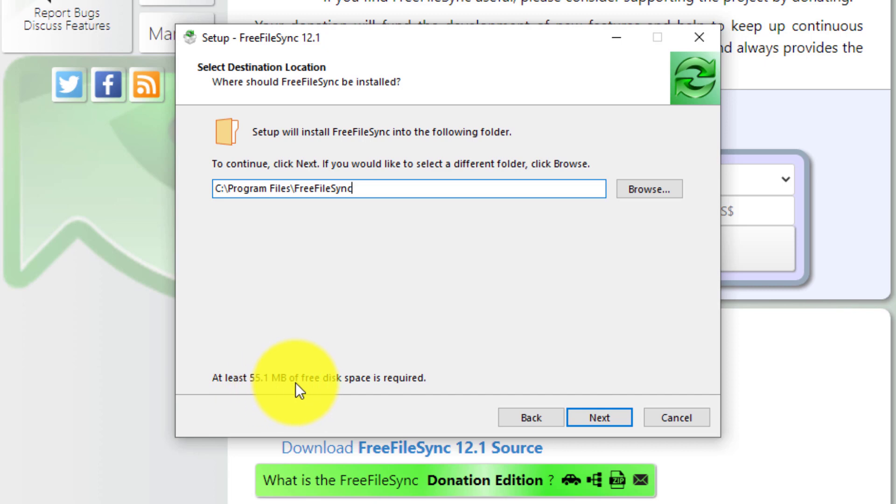
pyautogui.click(550, 275)
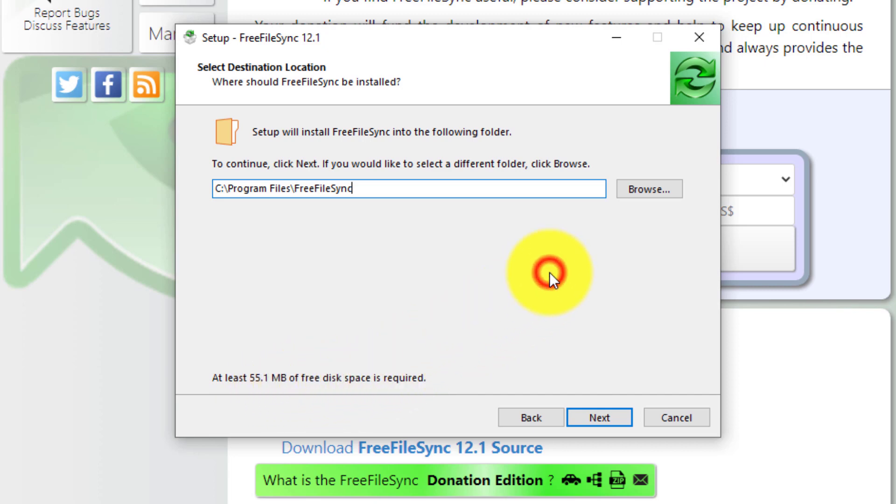
pyautogui.click(615, 420)
# Keep the Local (recommended) installation type with Desktop, Start Menu and Send To shortcuts, and continue the setup
pyautogui.click(478, 259)
pyautogui.click(307, 85)
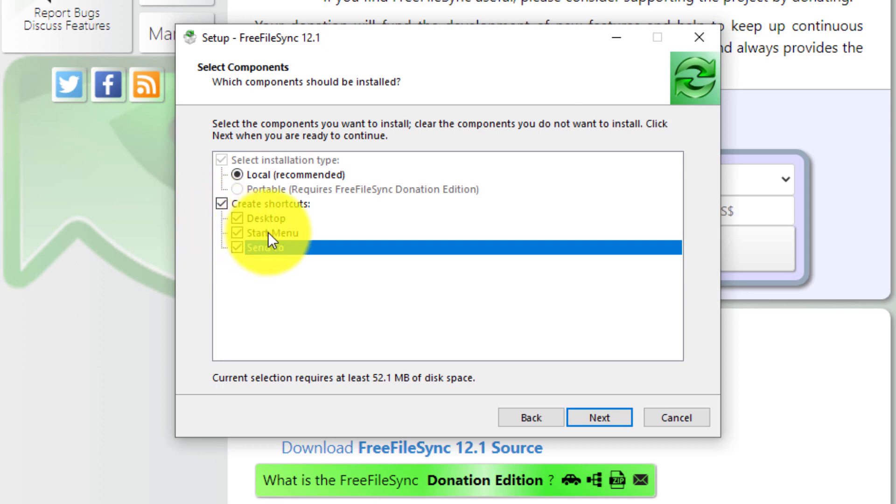
pyautogui.click(296, 282)
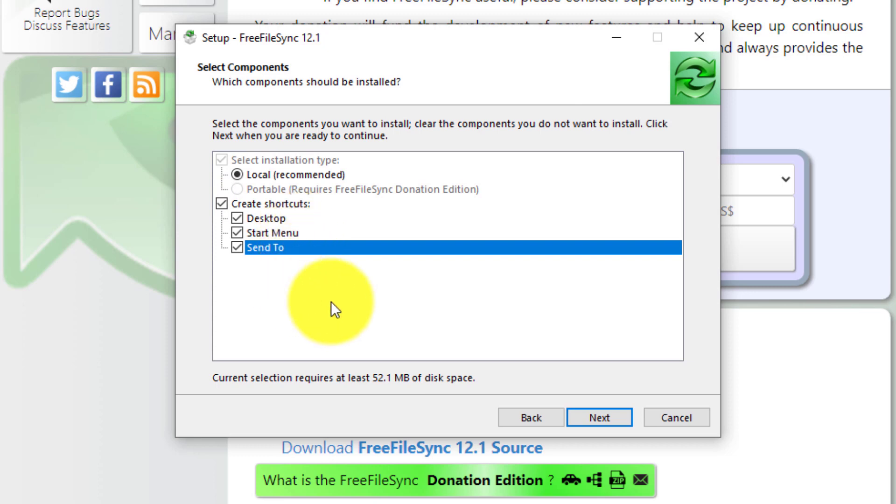
pyautogui.click(597, 415)
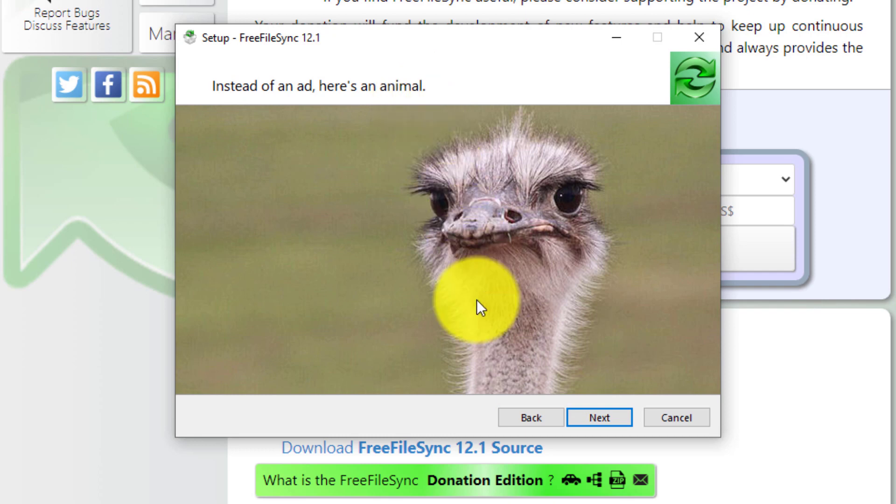
# Continue past the animal picture page to install FreeFileSync, and finish the setup wizard
pyautogui.click(485, 259)
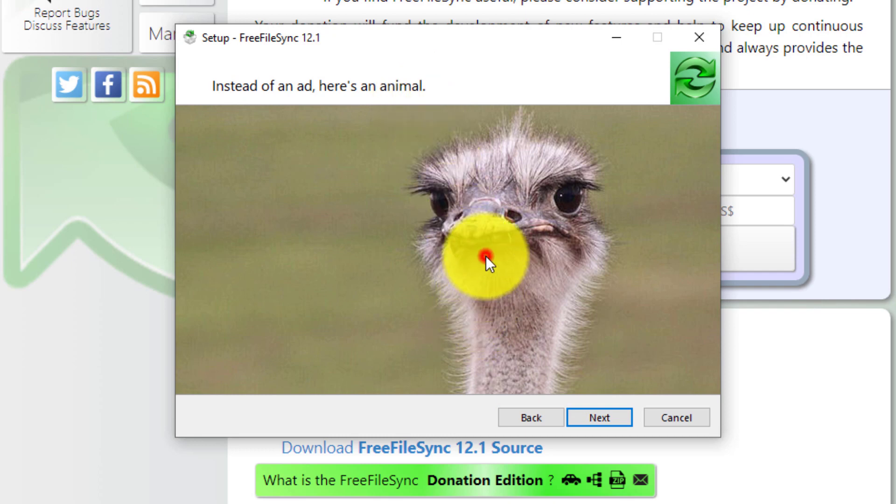
pyautogui.click(599, 419)
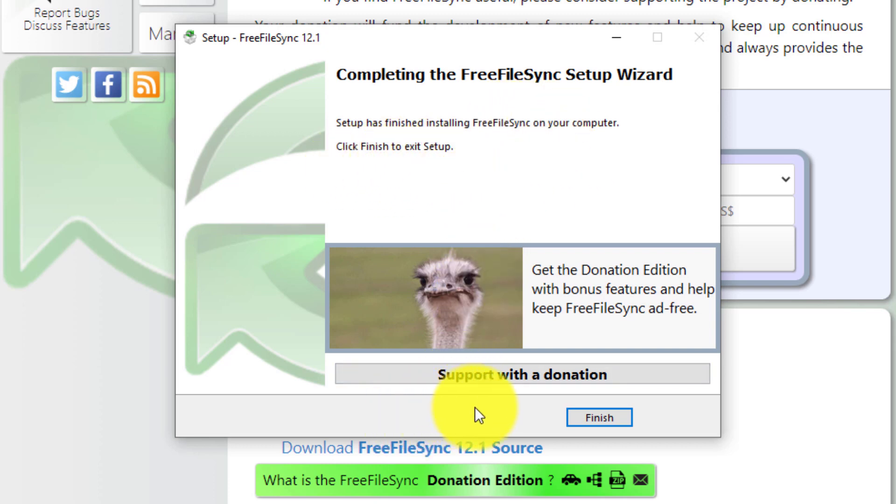
pyautogui.click(591, 418)
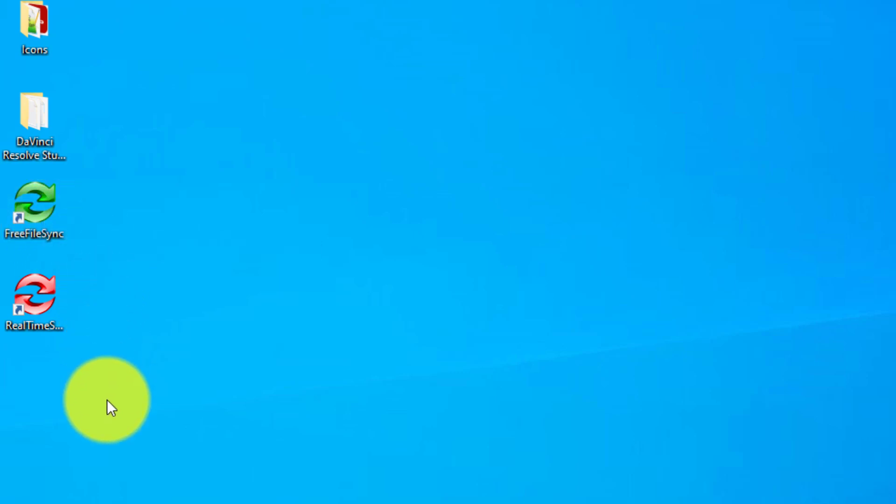
# Open the Source folder on the desktop to examine the files it contains
pyautogui.click(153, 191)
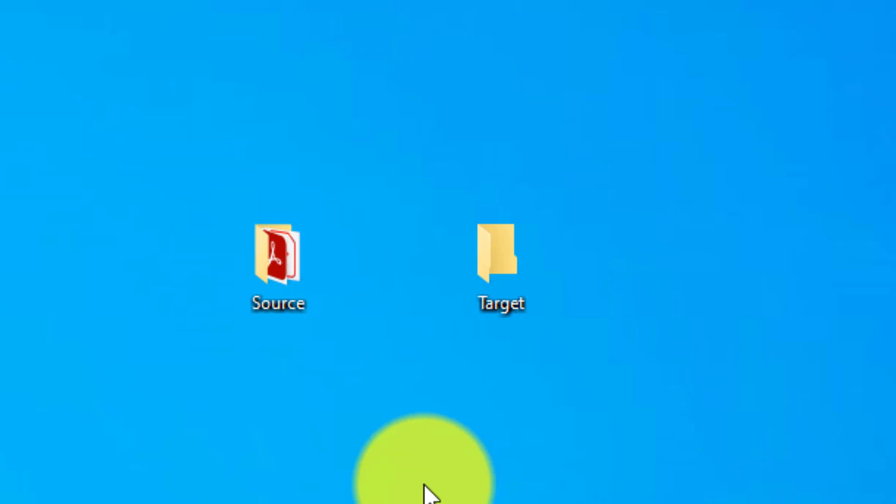
pyautogui.click(257, 301)
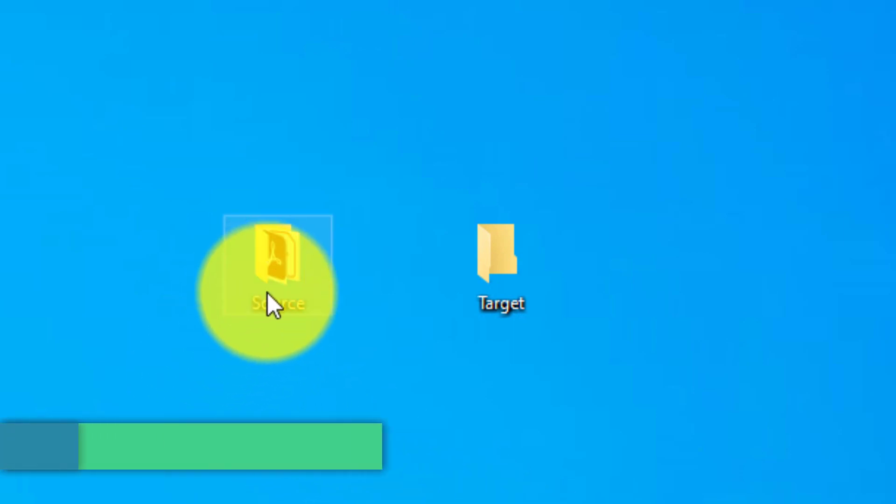
pyautogui.click(263, 377)
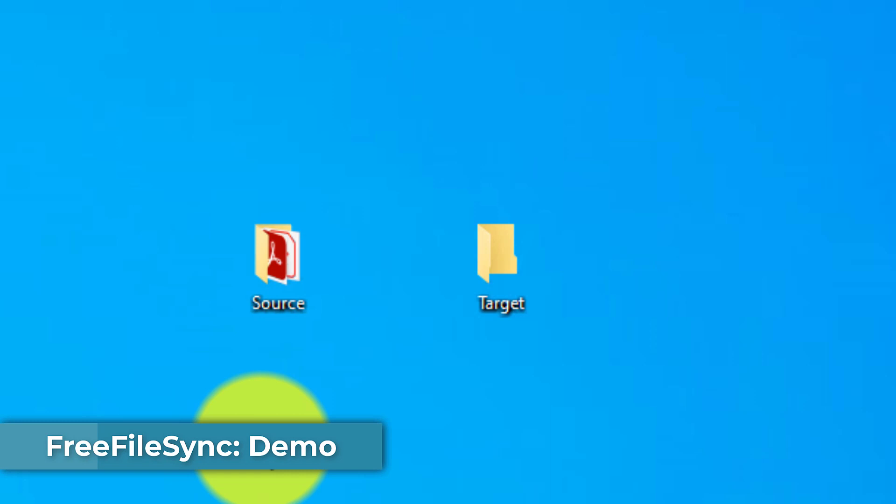
pyautogui.click(516, 304)
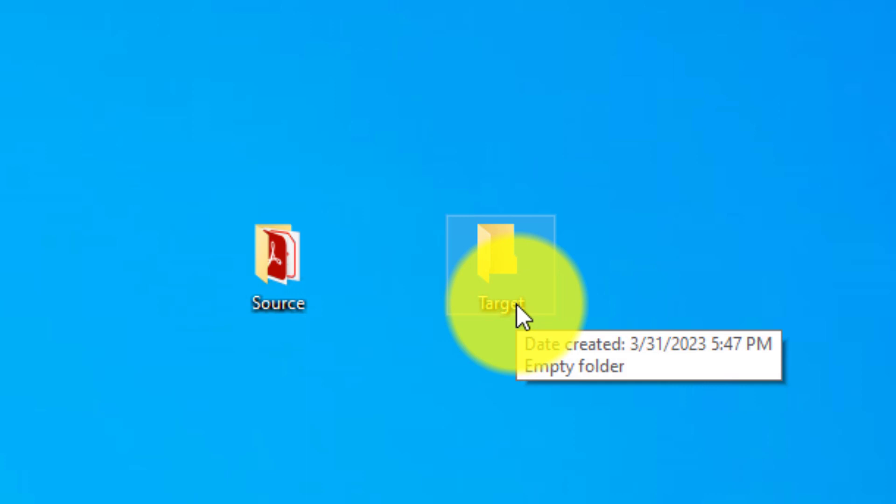
pyautogui.click(242, 272)
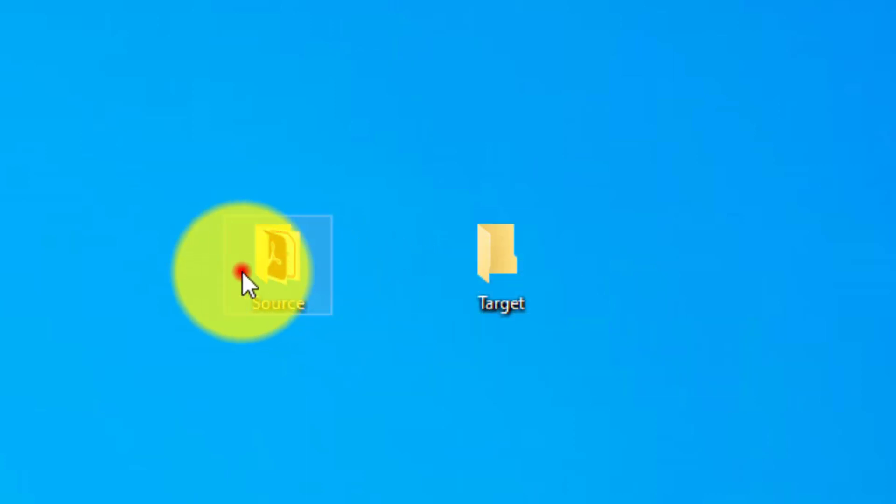
pyautogui.doubleClick(243, 272)
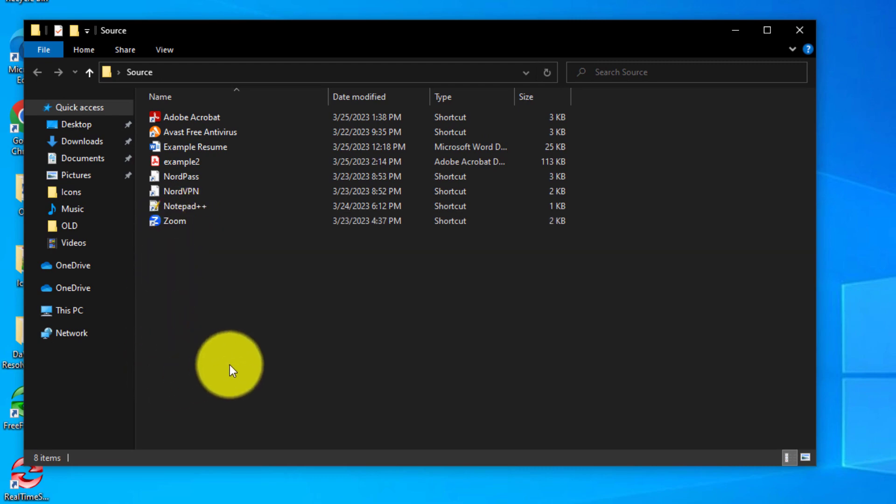
# Close the Source folder, and open the Target folder on the desktop to examine its contents before closing it
pyautogui.click(253, 330)
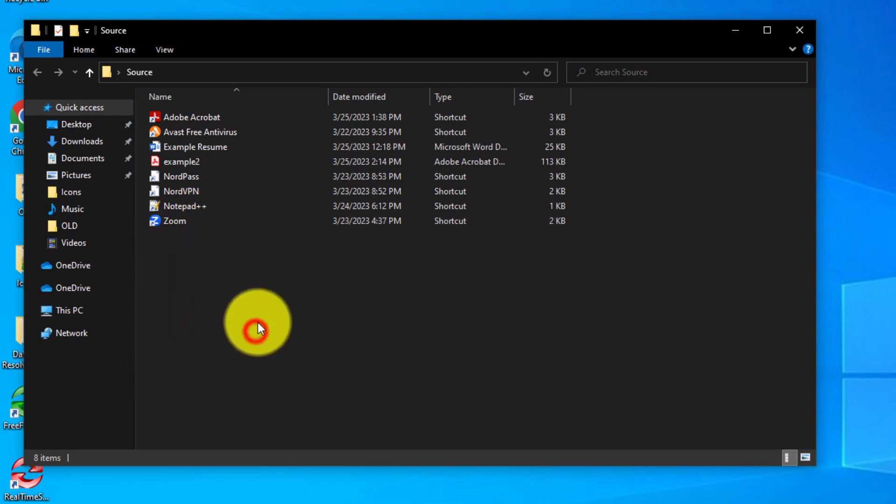
pyautogui.click(810, 34)
pyautogui.doubleClick(460, 261)
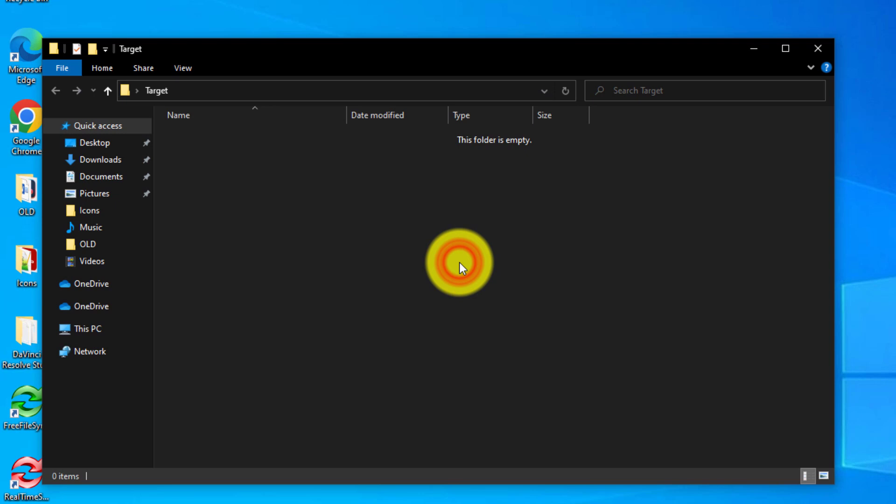
pyautogui.moveTo(318, 302)
pyautogui.mouseDown()
pyautogui.moveTo(309, 273)
pyautogui.moveTo(318, 219)
pyautogui.mouseUp()
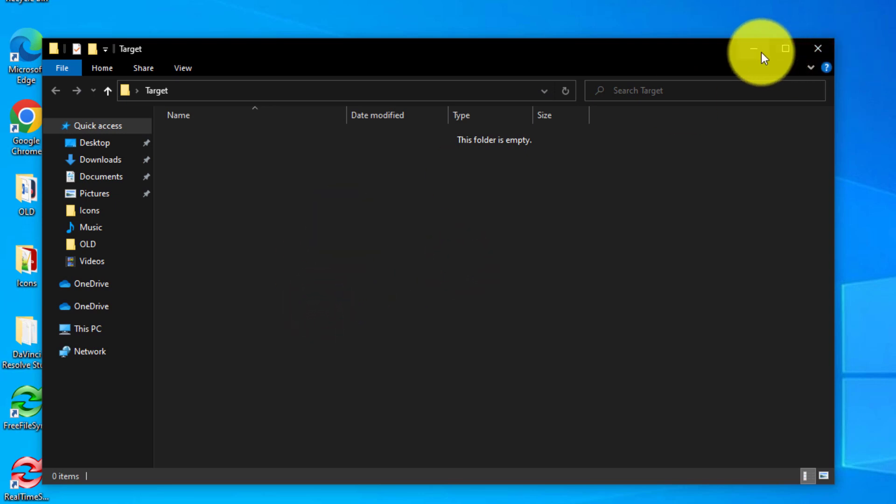
pyautogui.click(760, 52)
pyautogui.click(392, 432)
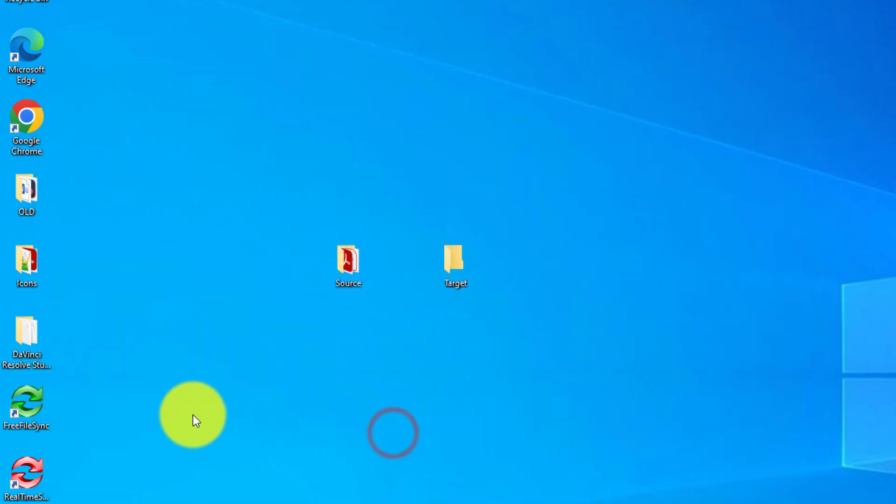
# Launch FreeFileSync, enlarge its window, and arrange it below the opened Source and Target folder windows
pyautogui.doubleClick(37, 415)
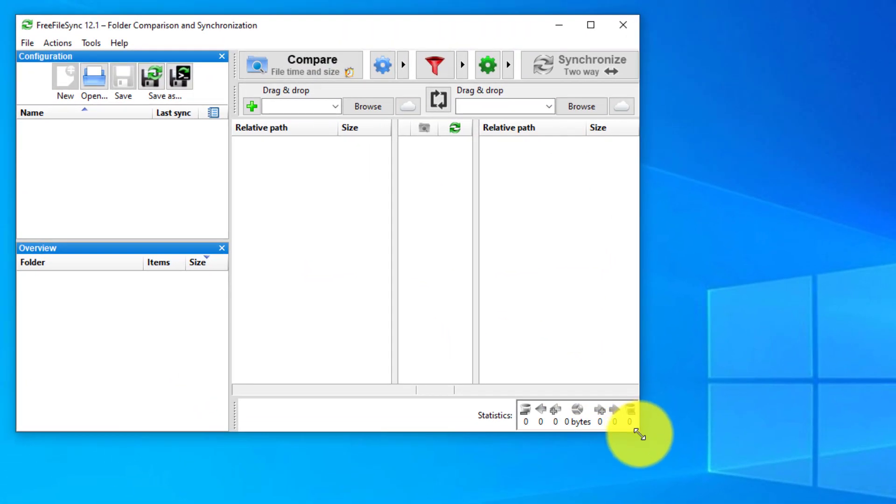
pyautogui.moveTo(640, 435); pyautogui.dragTo(828, 485)
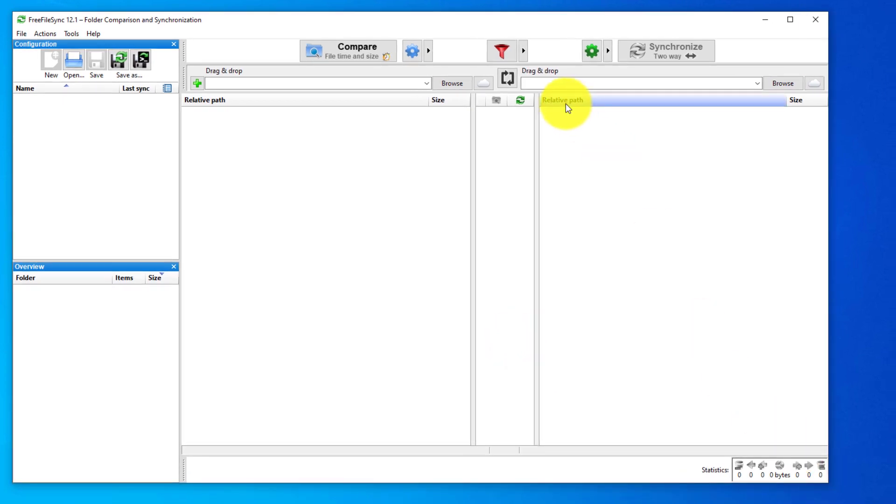
pyautogui.moveTo(435, 25); pyautogui.dragTo(406, 257)
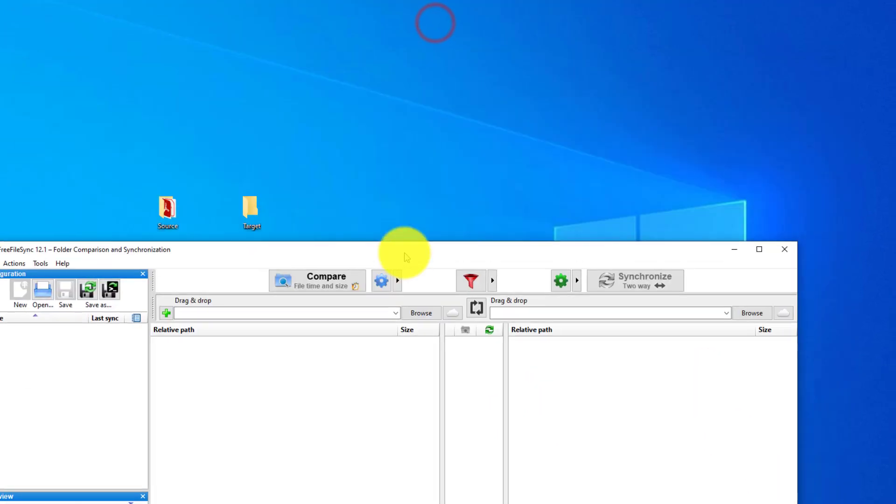
pyautogui.doubleClick(176, 210)
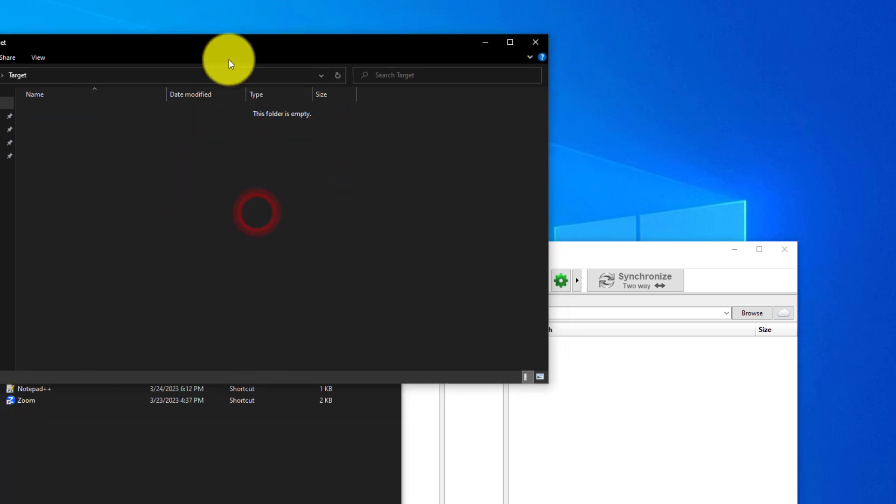
pyautogui.moveTo(228, 47); pyautogui.dragTo(341, 46)
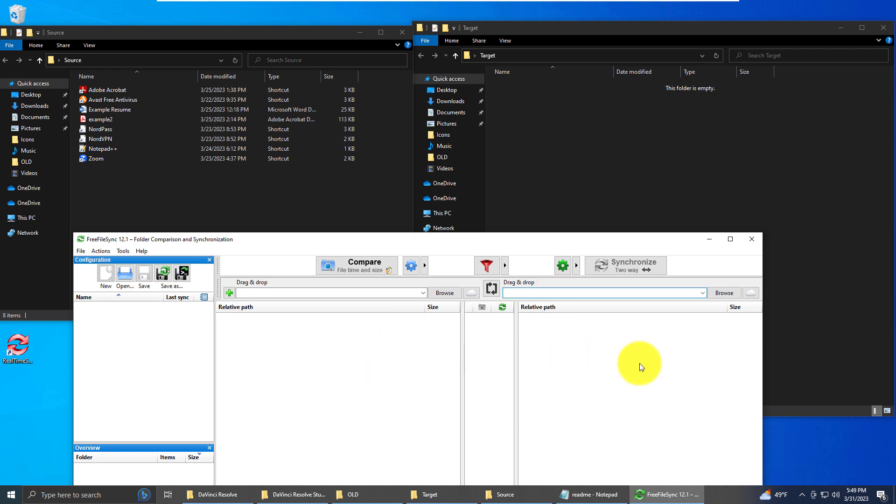
# Set the desktop's Source folder as the first folder of the FreeFileSync pair and the Target folder as the second
pyautogui.click(53, 60)
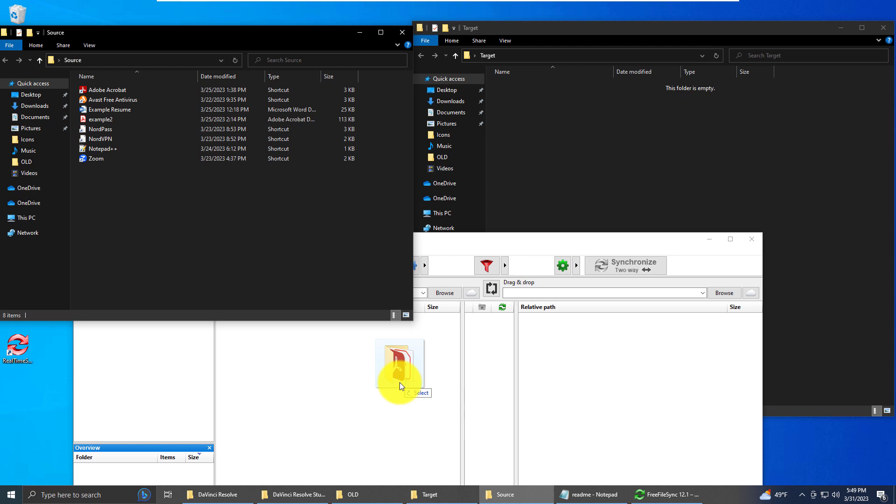
pyautogui.moveTo(399, 382); pyautogui.dragTo(416, 295)
pyautogui.moveTo(278, 241); pyautogui.dragTo(279, 337)
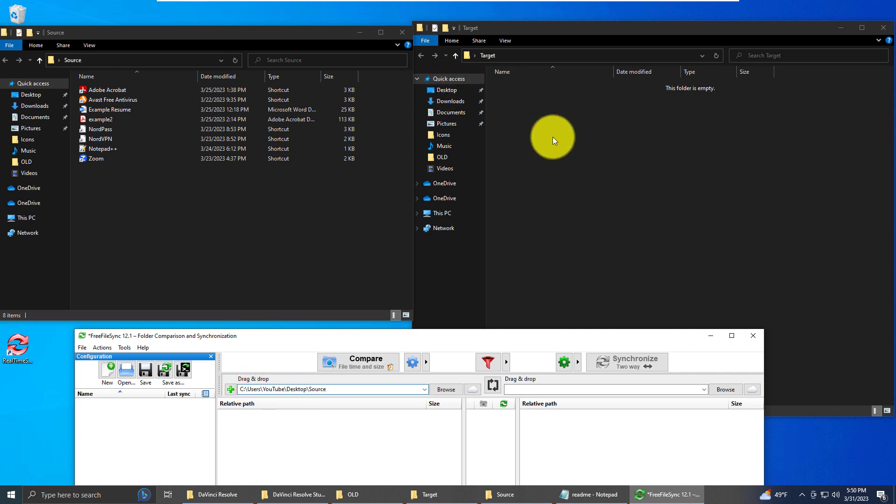
pyautogui.moveTo(466, 54); pyautogui.dragTo(559, 390)
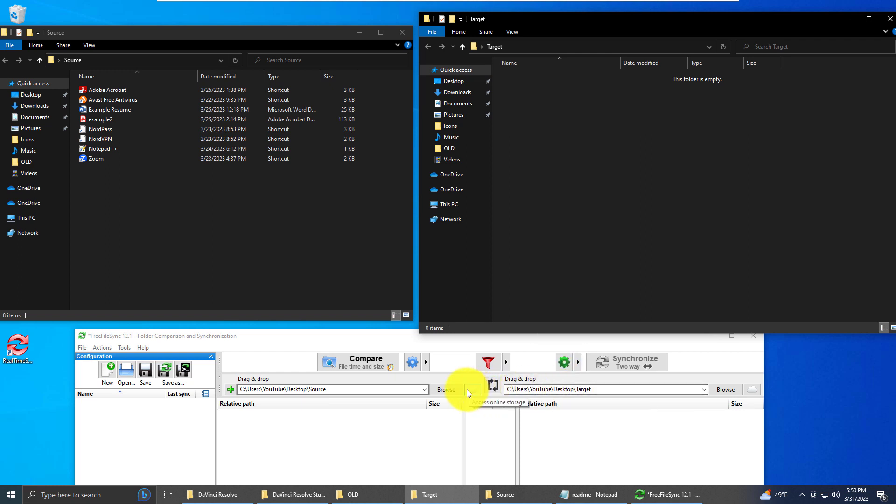
pyautogui.click(631, 391)
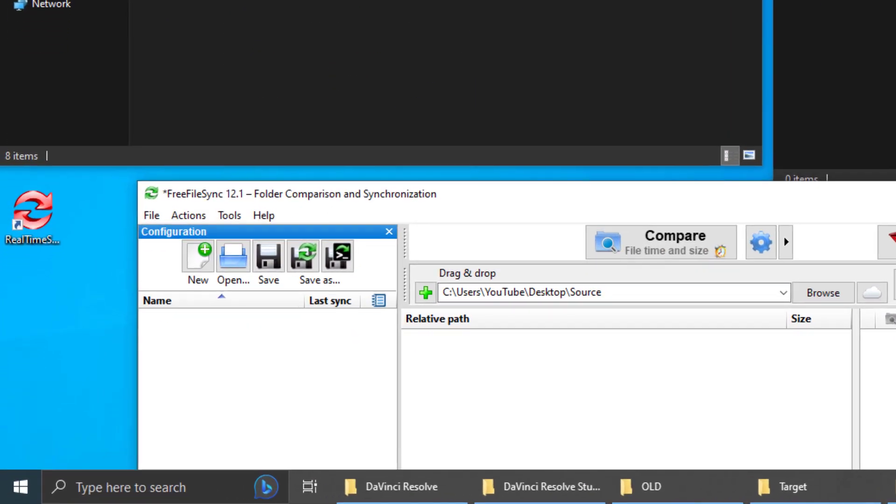
# Examine the folder selection dialogs for the Source and Target paths, and close them without choosing another folder
pyautogui.click(824, 290)
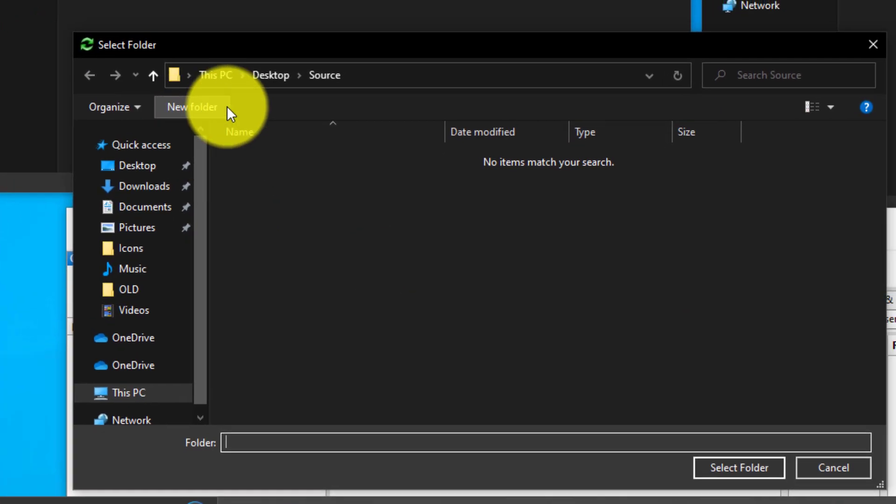
pyautogui.click(467, 49)
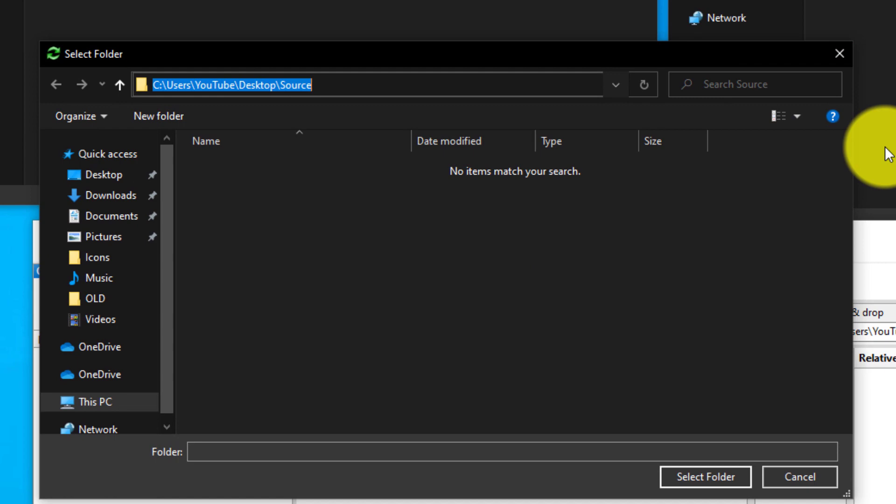
pyautogui.click(835, 54)
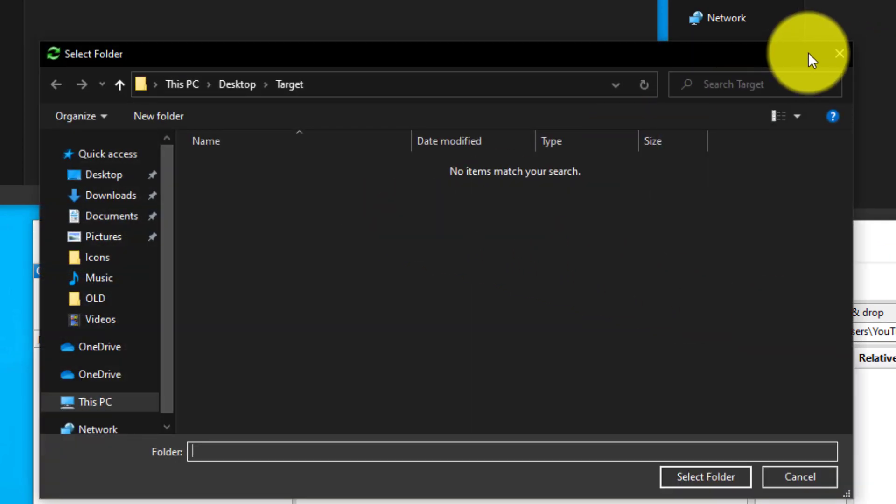
pyautogui.click(836, 53)
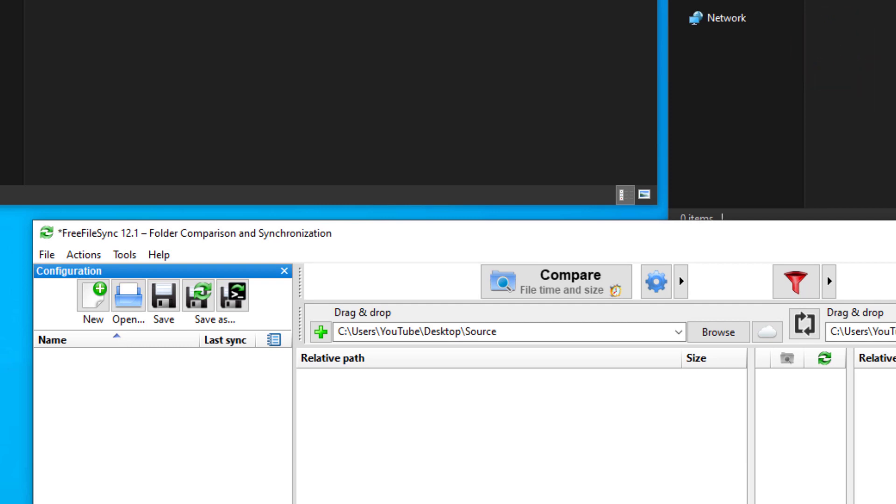
pyautogui.click(500, 410)
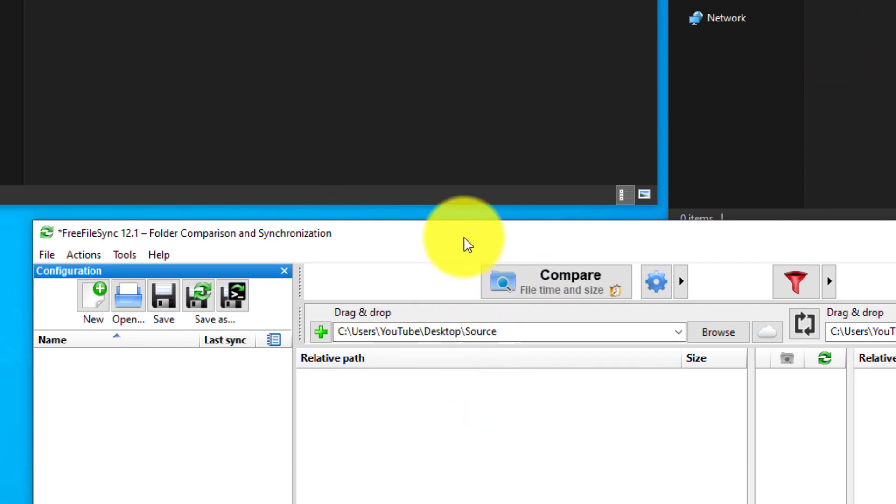
# Compare the Source and Target folders by file time and size
pyautogui.moveTo(466, 244); pyautogui.dragTo(485, 0)
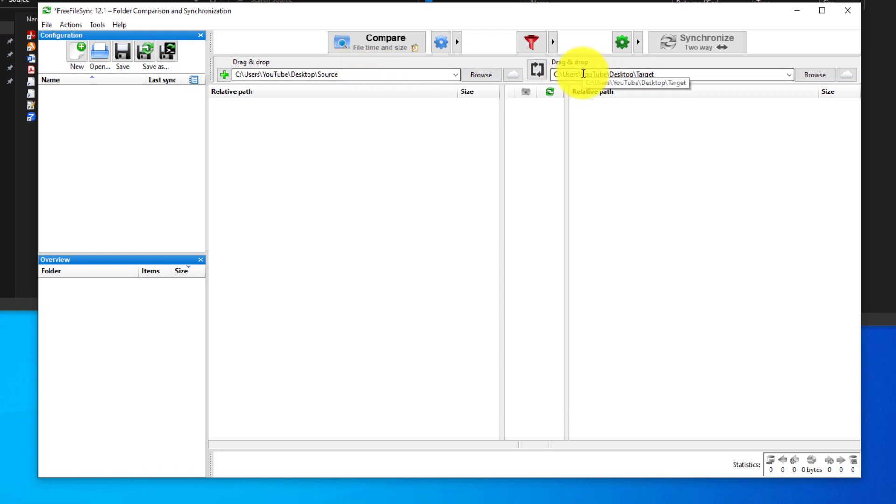
pyautogui.click(348, 213)
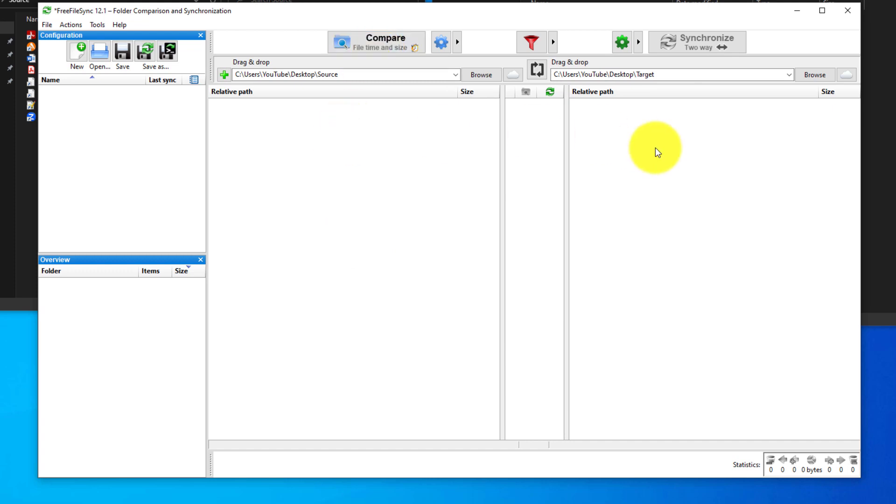
pyautogui.click(390, 45)
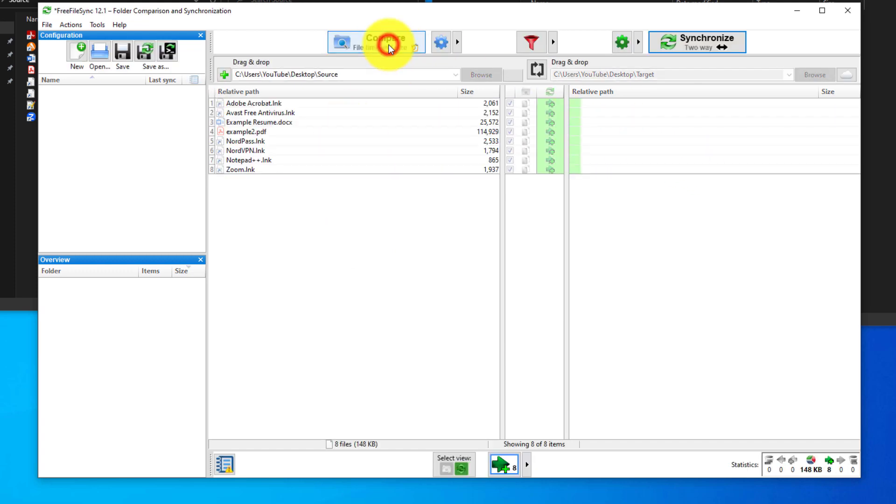
pyautogui.click(289, 235)
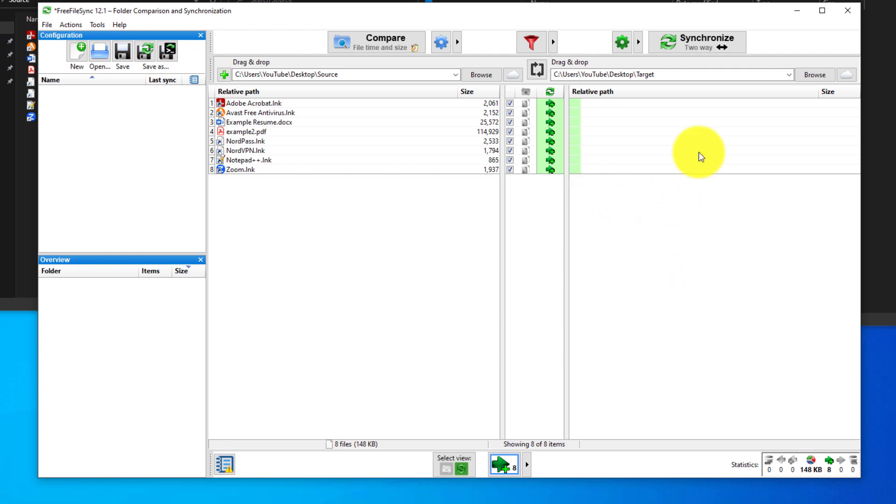
pyautogui.click(694, 132)
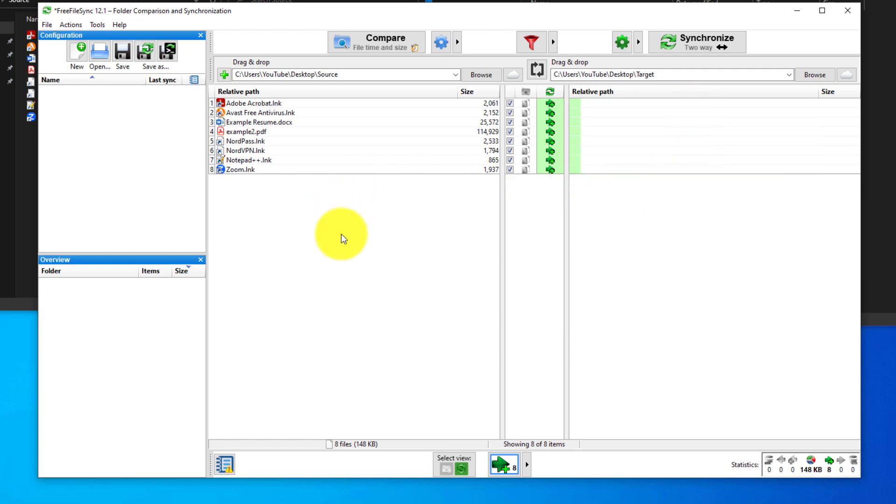
# Set the synchronization variant to Mirror, keep the Recycle bin option for deleted files, and apply the settings
pyautogui.click(622, 42)
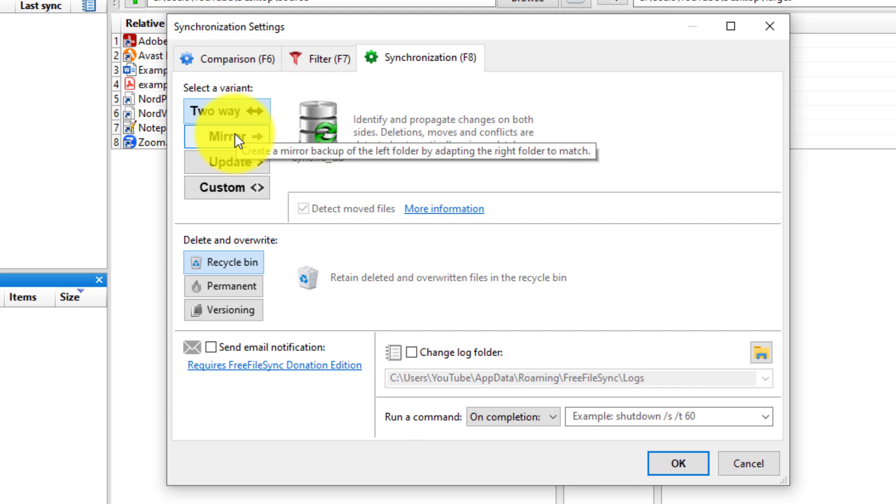
pyautogui.click(234, 133)
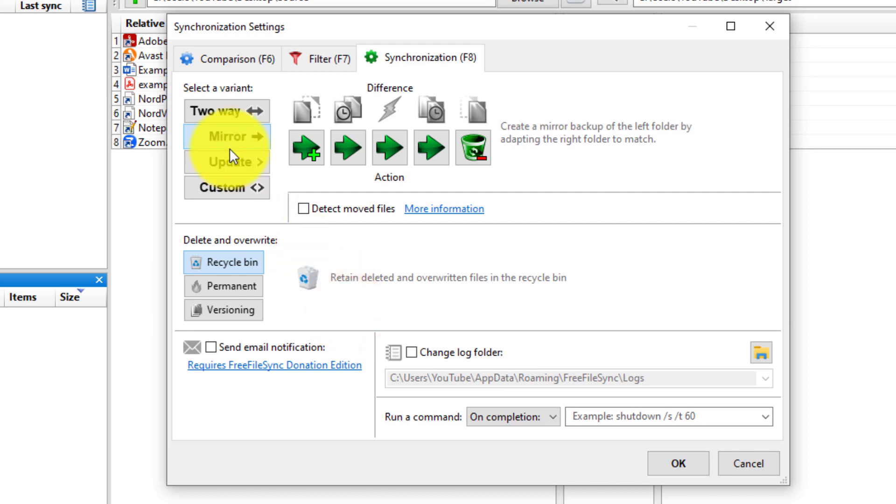
pyautogui.click(685, 472)
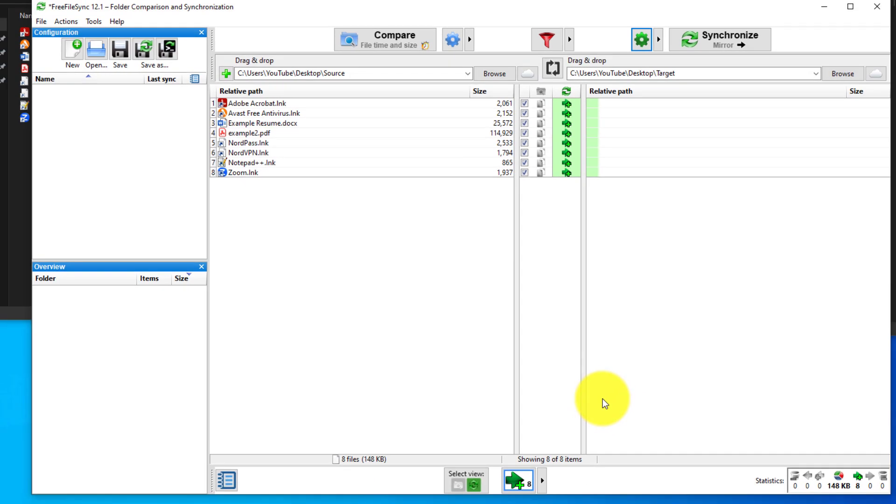
pyautogui.click(441, 256)
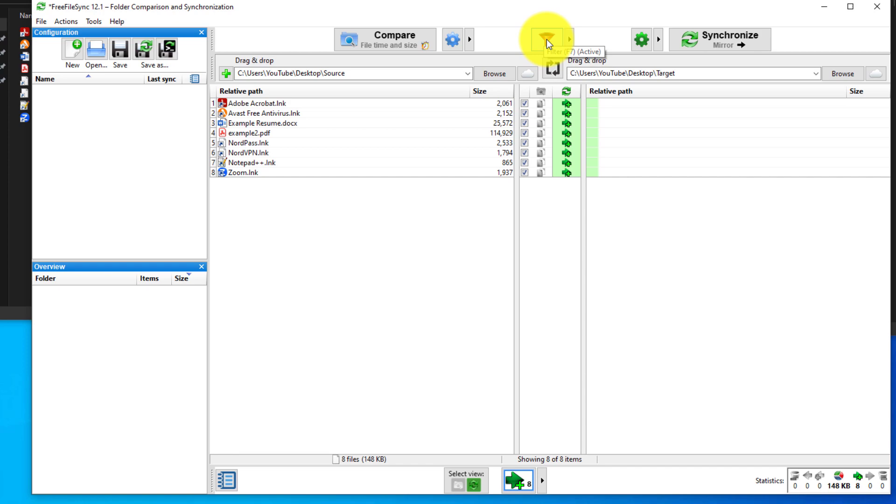
# Examine the include and exclude rules in the synchronization filter settings, and accept them as they are
pyautogui.click(547, 42)
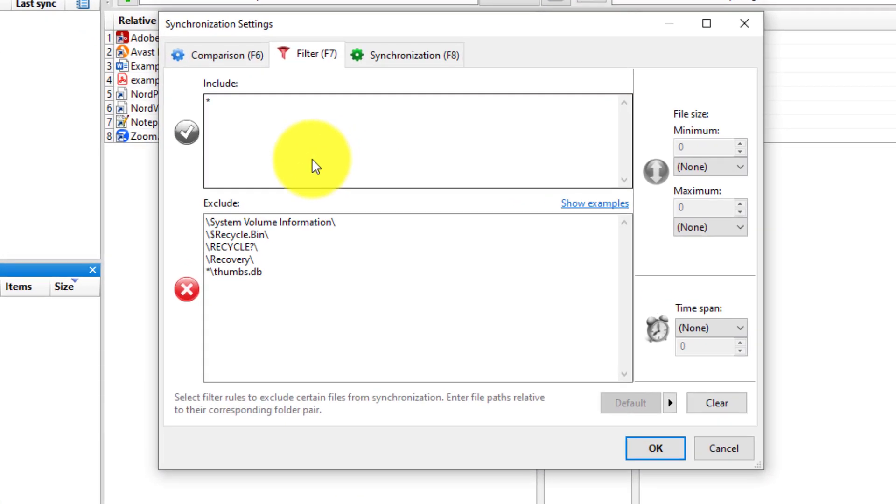
pyautogui.click(312, 159)
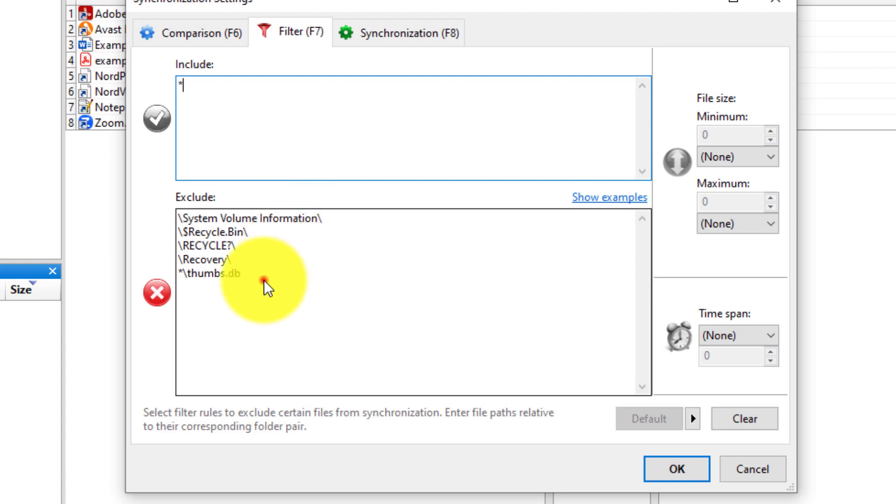
pyautogui.moveTo(262, 278); pyautogui.dragTo(179, 218)
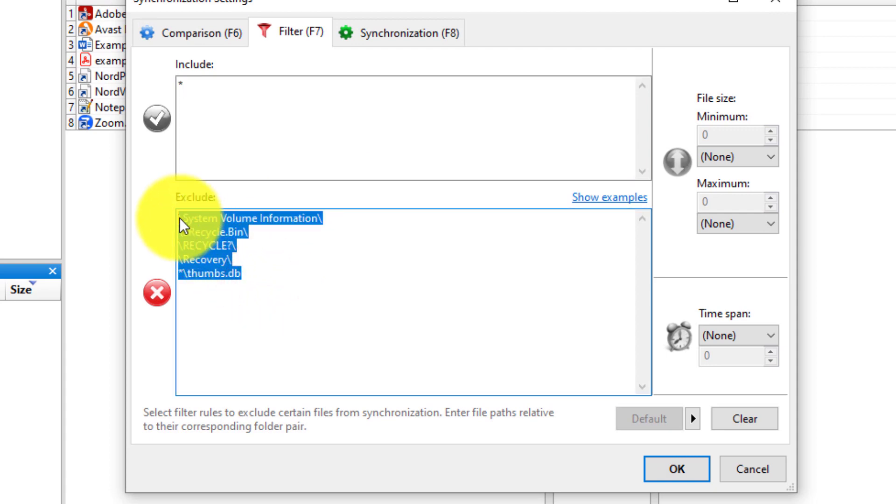
pyautogui.click(251, 318)
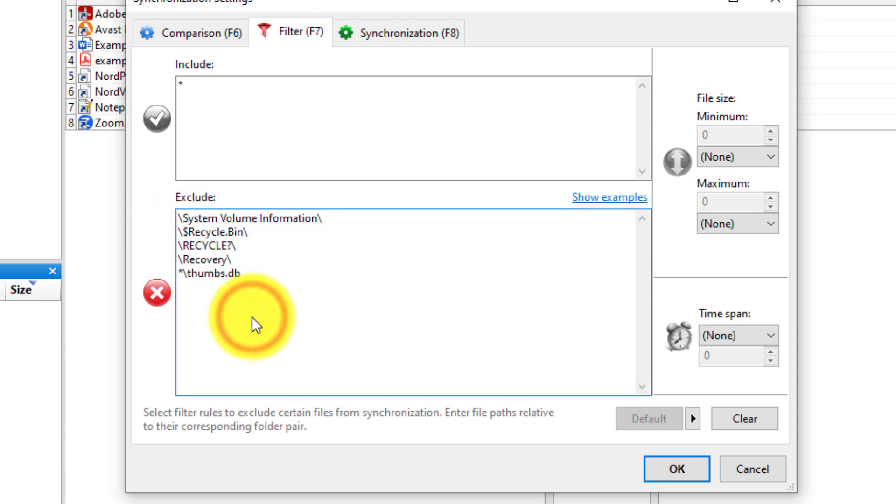
pyautogui.click(236, 127)
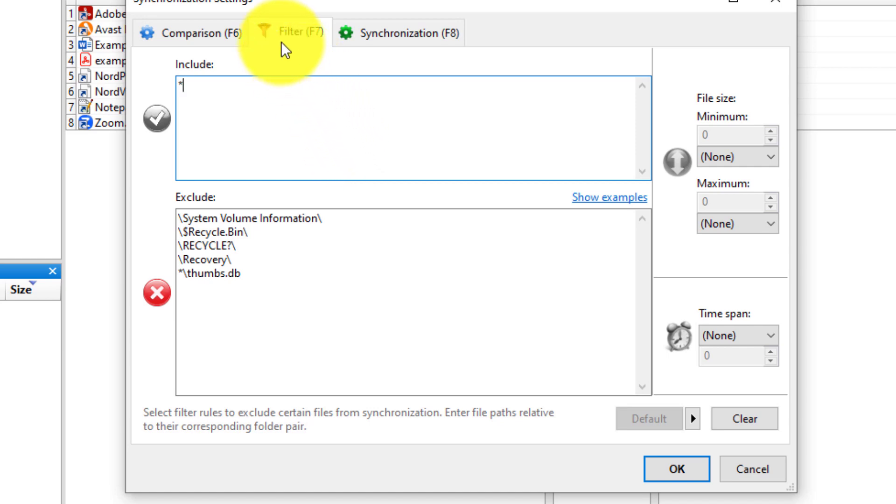
pyautogui.moveTo(248, 286); pyautogui.dragTo(160, 229)
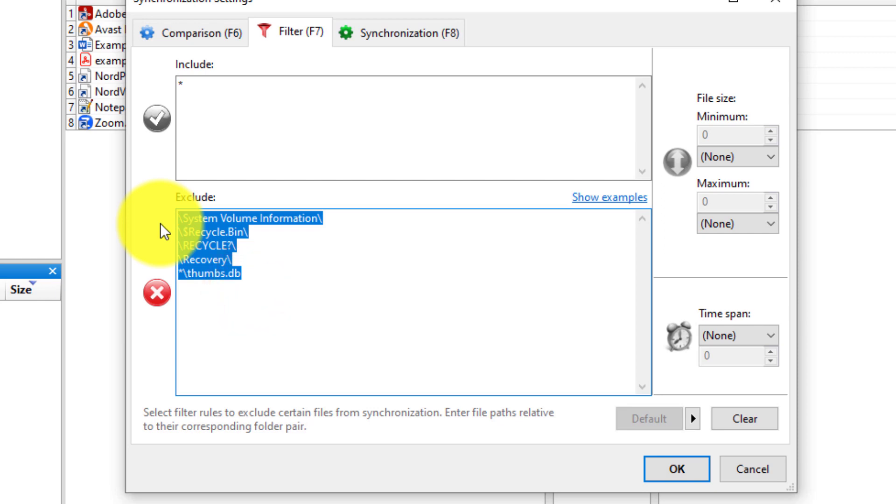
pyautogui.click(280, 316)
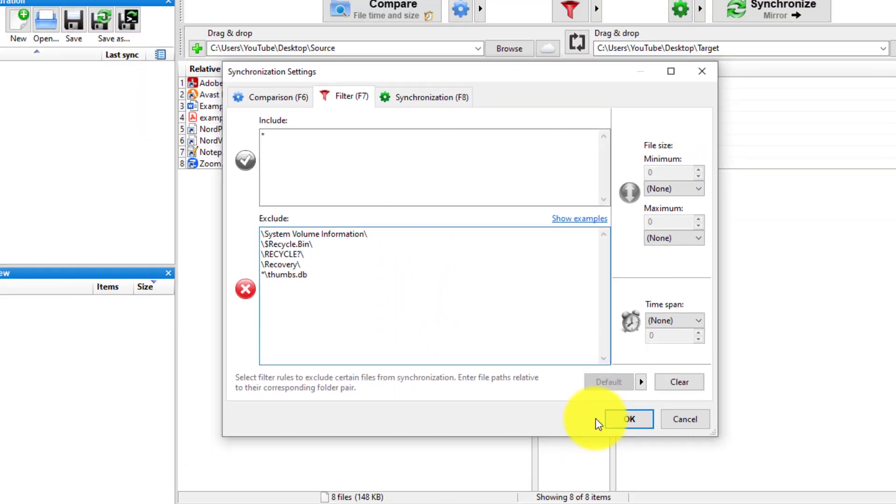
pyautogui.click(624, 417)
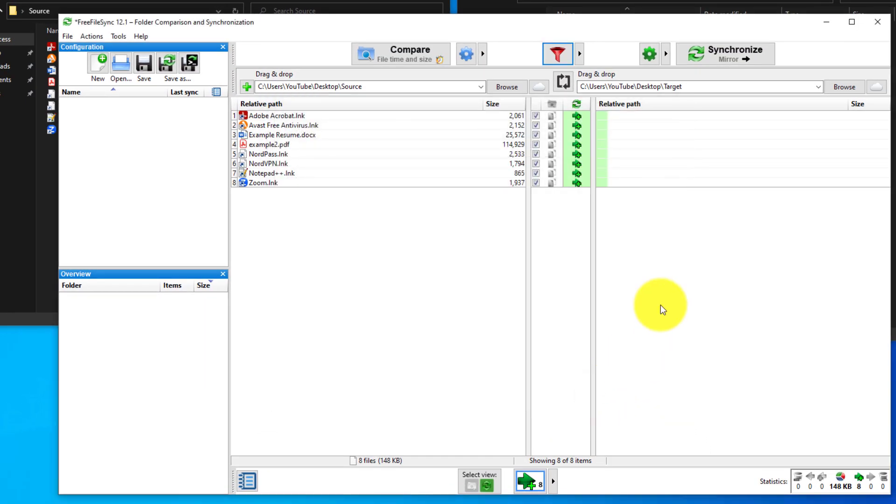
# Run the Mirror synchronization from the Source folder to the Target folder, and close the synchronization results
pyautogui.click(688, 272)
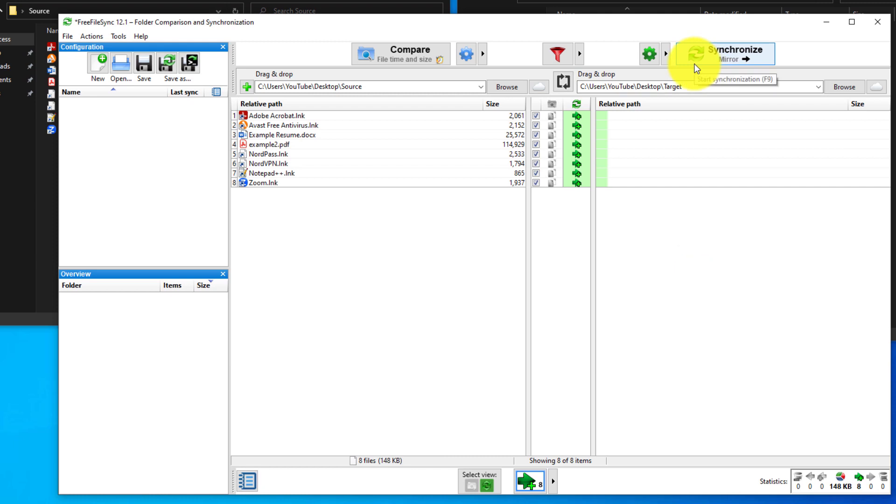
pyautogui.click(720, 55)
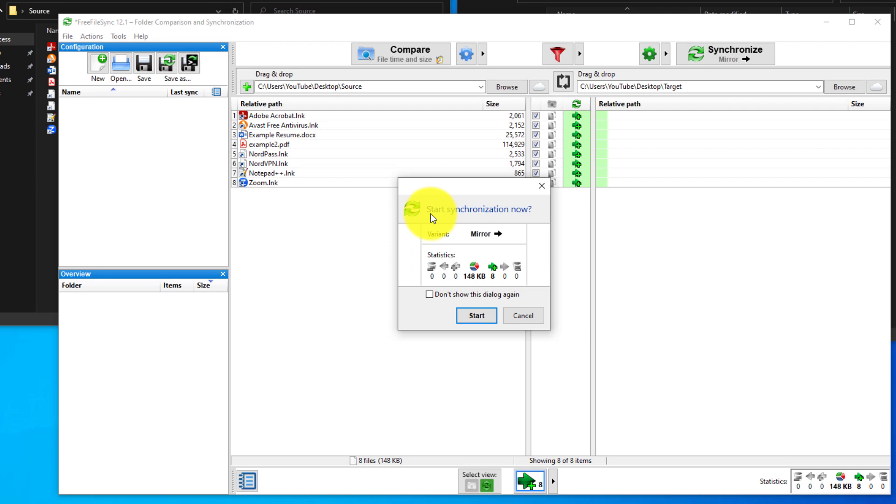
pyautogui.click(474, 316)
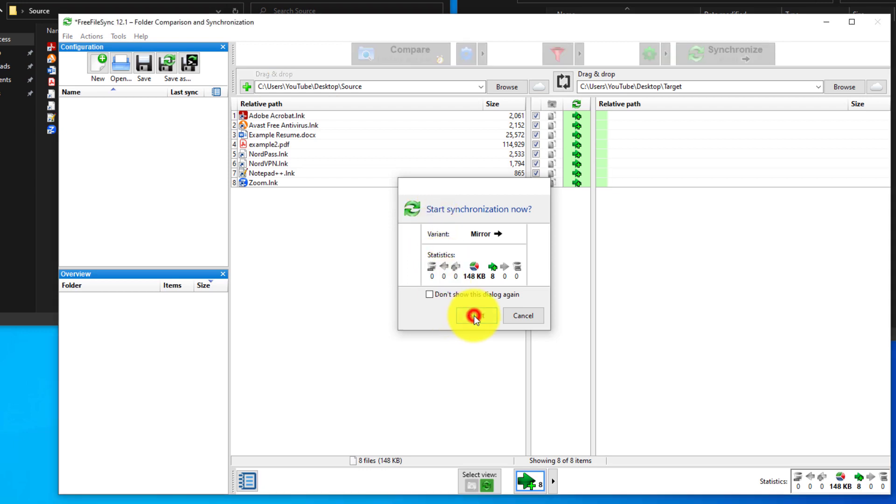
pyautogui.press('Return')
pyautogui.click(440, 211)
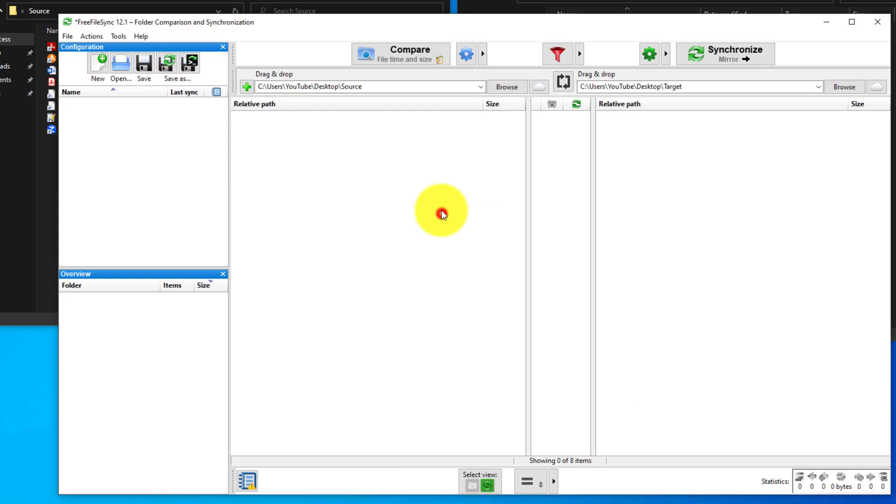
# Compare the Source and Target folders again by file time and size to check for remaining differences
pyautogui.click(413, 64)
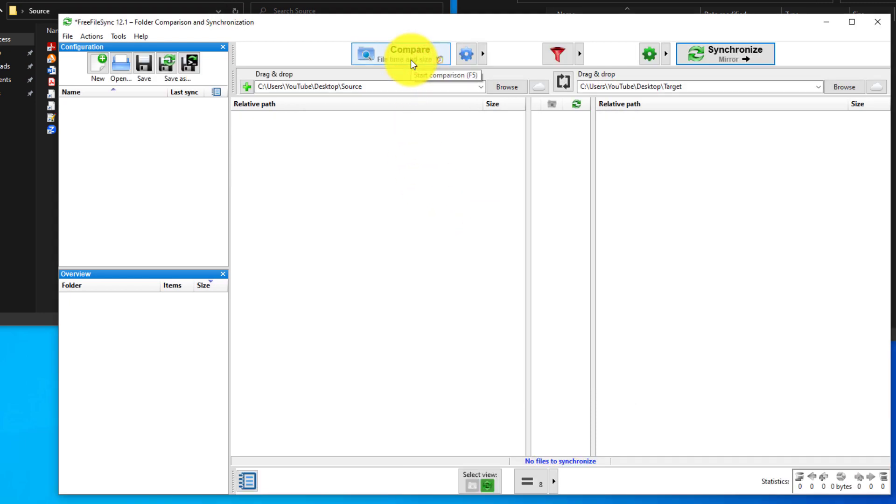
pyautogui.click(405, 305)
pyautogui.click(766, 273)
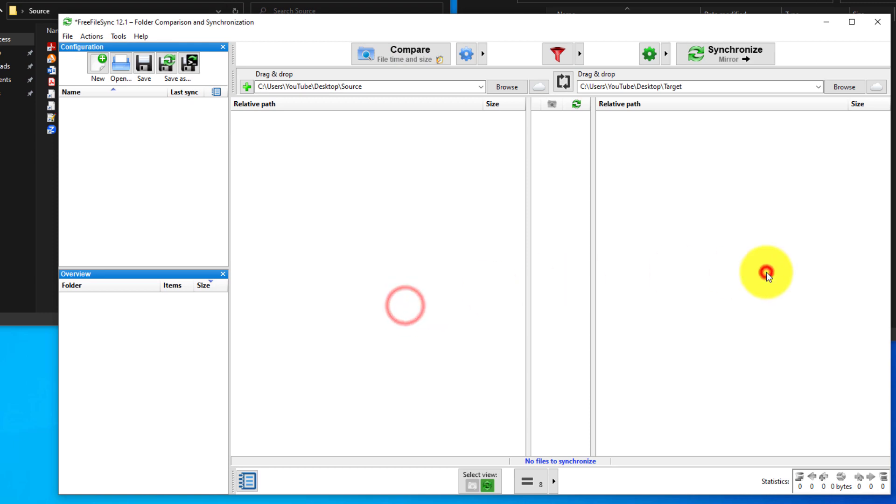
pyautogui.click(383, 262)
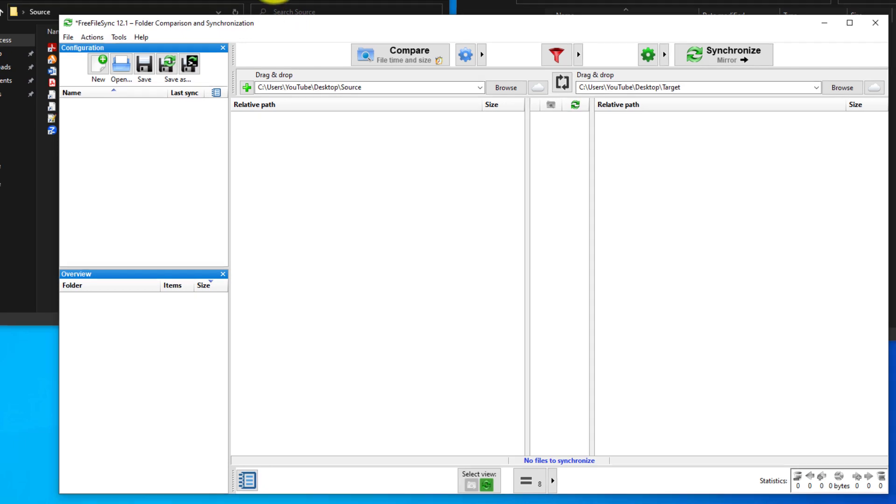
# Switch to File Explorer, select all files in the Source and Target folders to check them against each other, and return to FreeFileSync
pyautogui.click(270, 14)
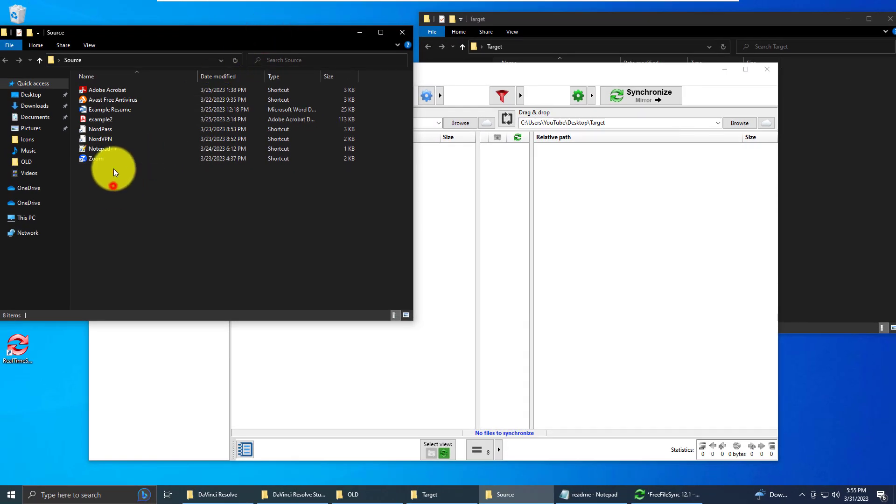
pyautogui.moveTo(113, 169); pyautogui.dragTo(109, 92)
pyautogui.click(530, 20)
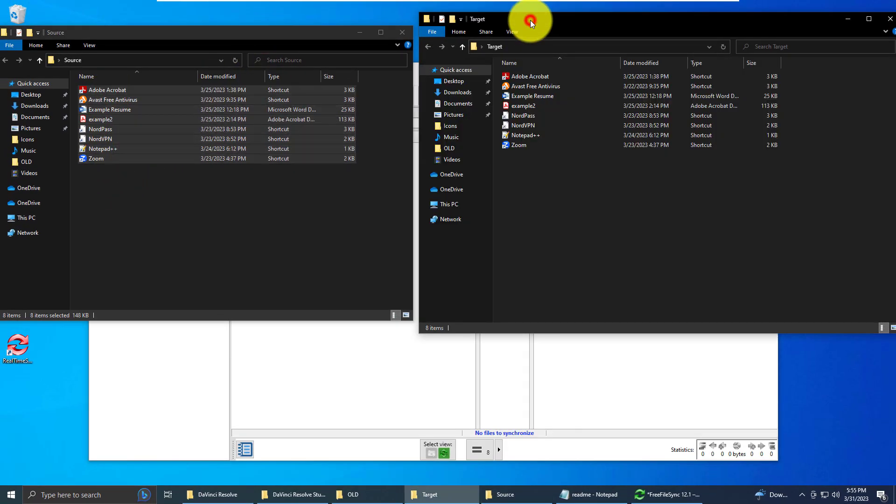
pyautogui.moveTo(588, 189); pyautogui.dragTo(553, 73)
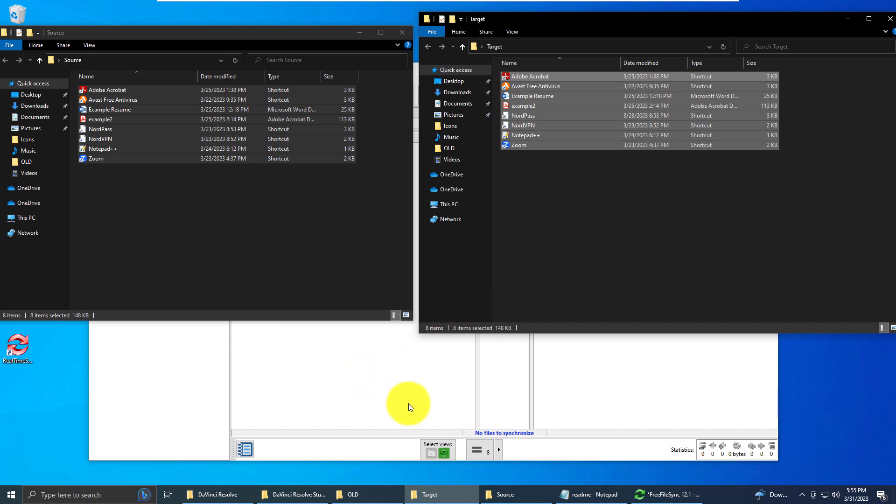
pyautogui.click(437, 398)
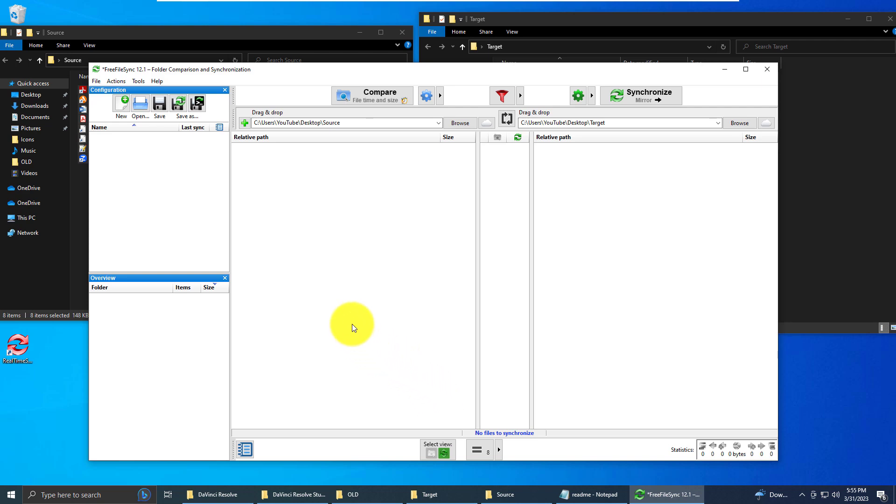